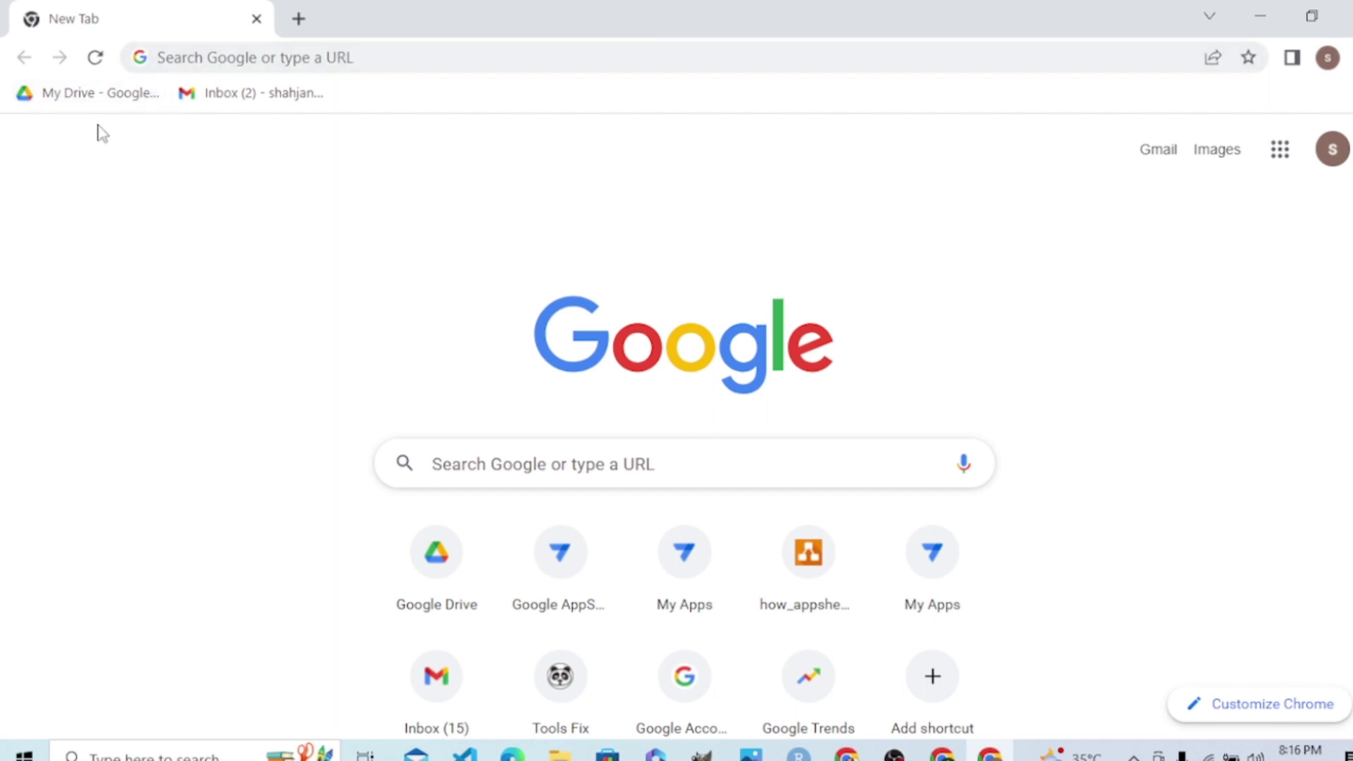
From My Drive, start a new blank Google Sheets spreadsheet
left_click(87, 103)
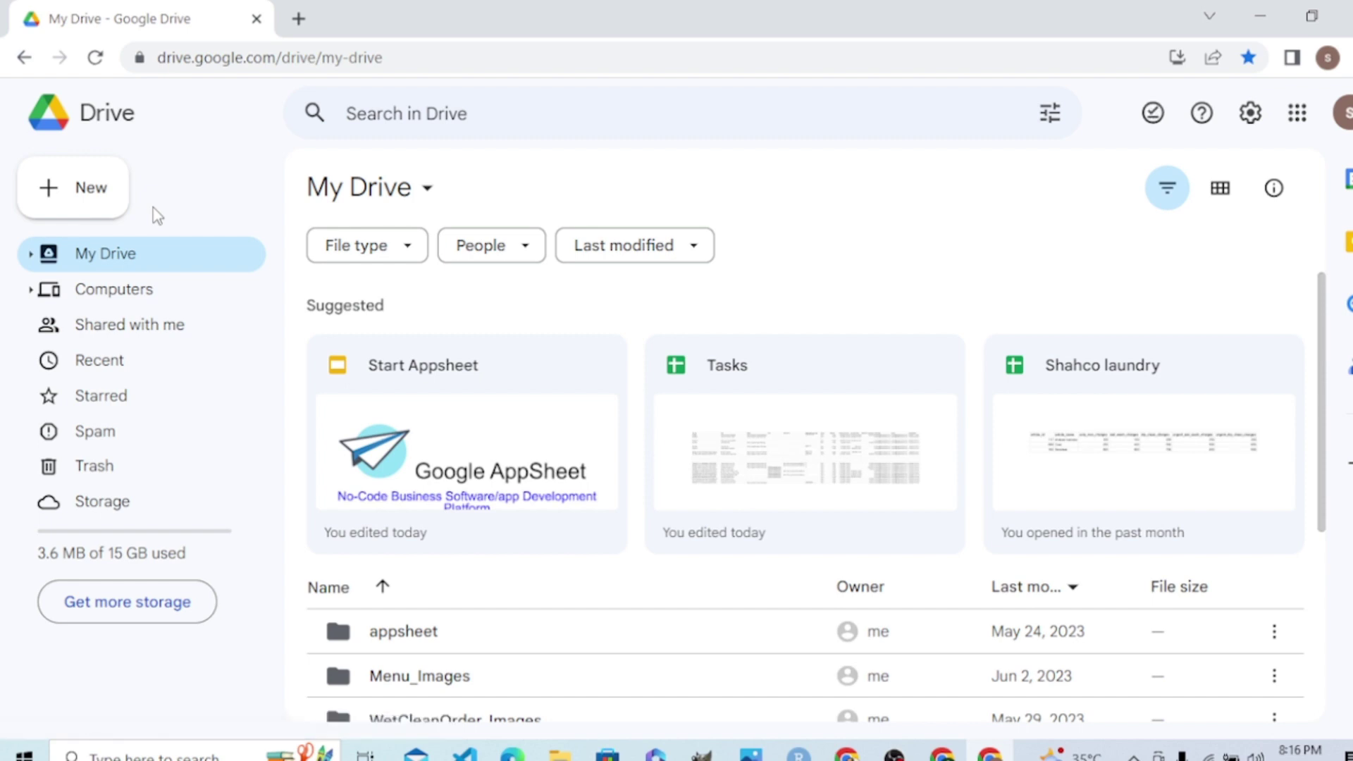
left_click(107, 208)
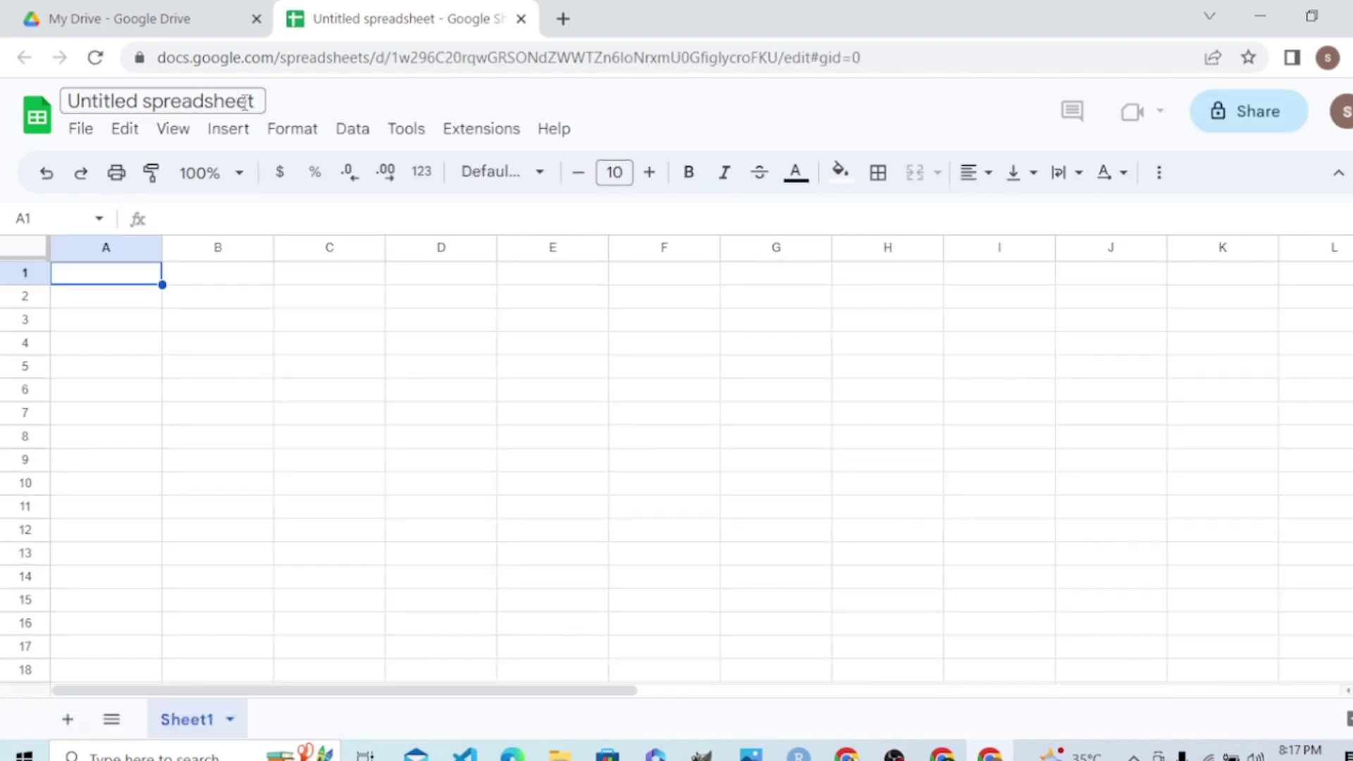
Rename 'Untitled spreadsheet' to 'Task Management App'
left_click(260, 102)
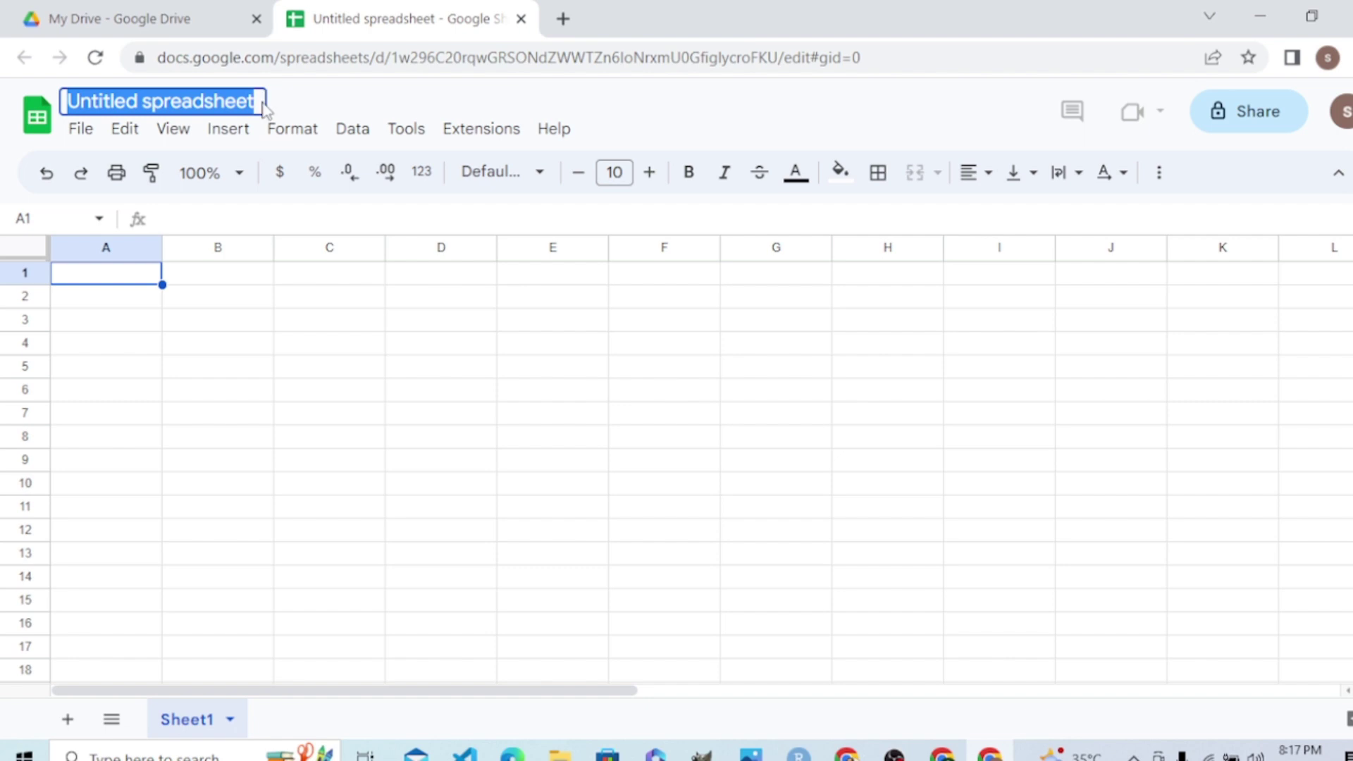
key("BackSpace")
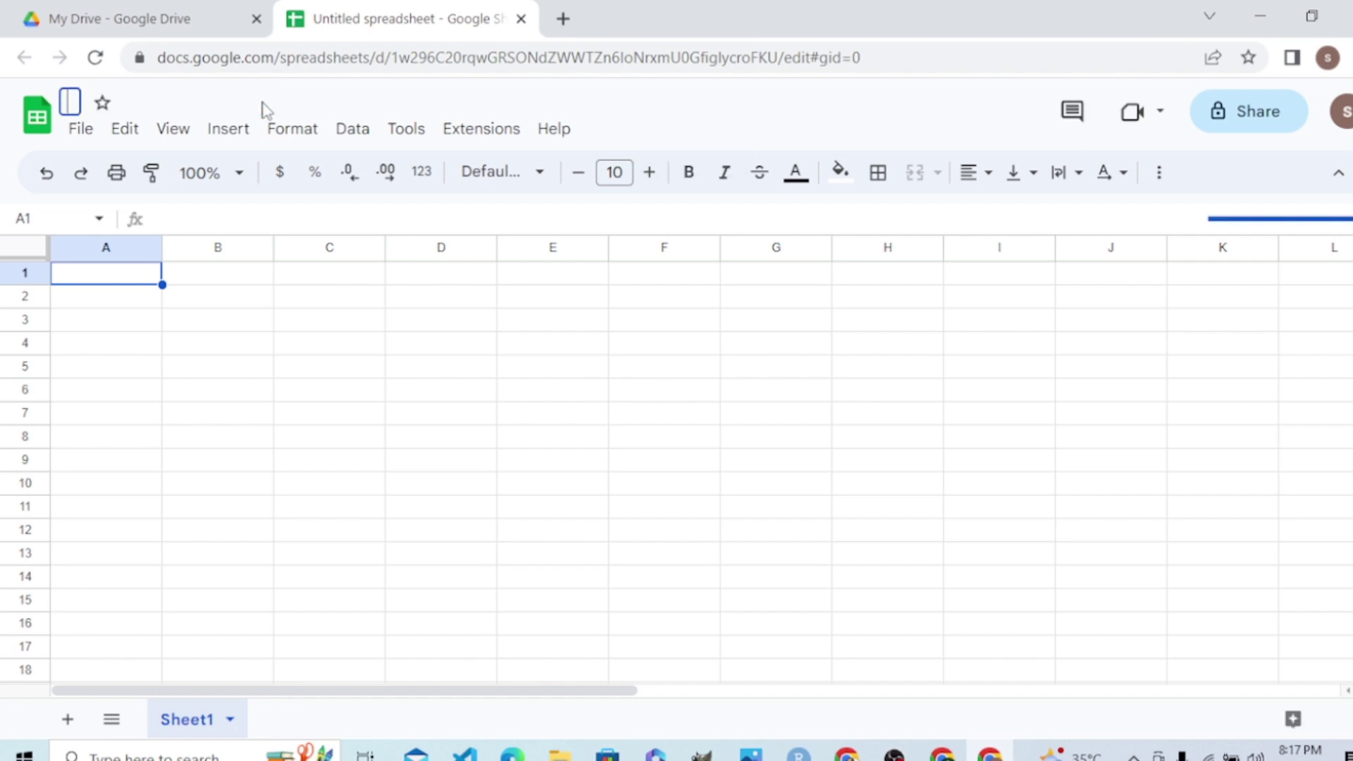
type("Tas")
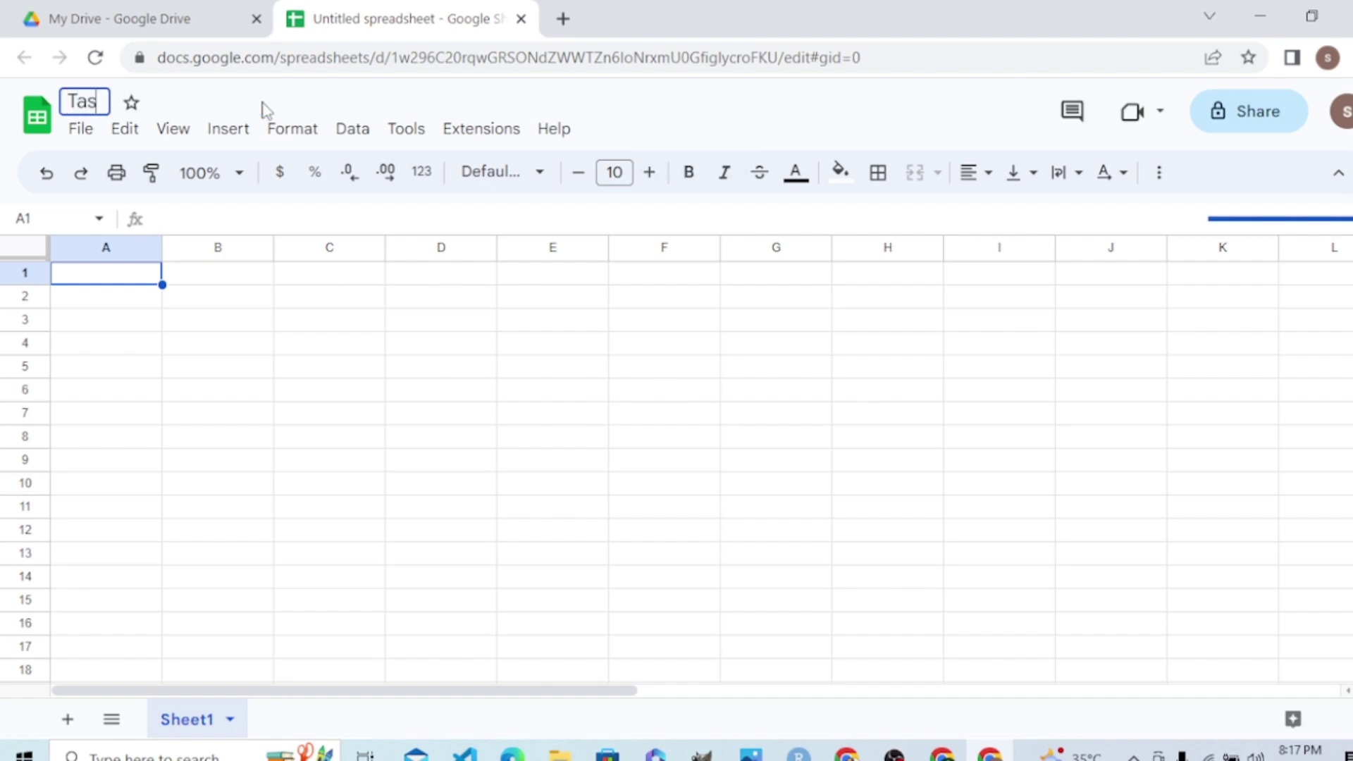
type("k Man")
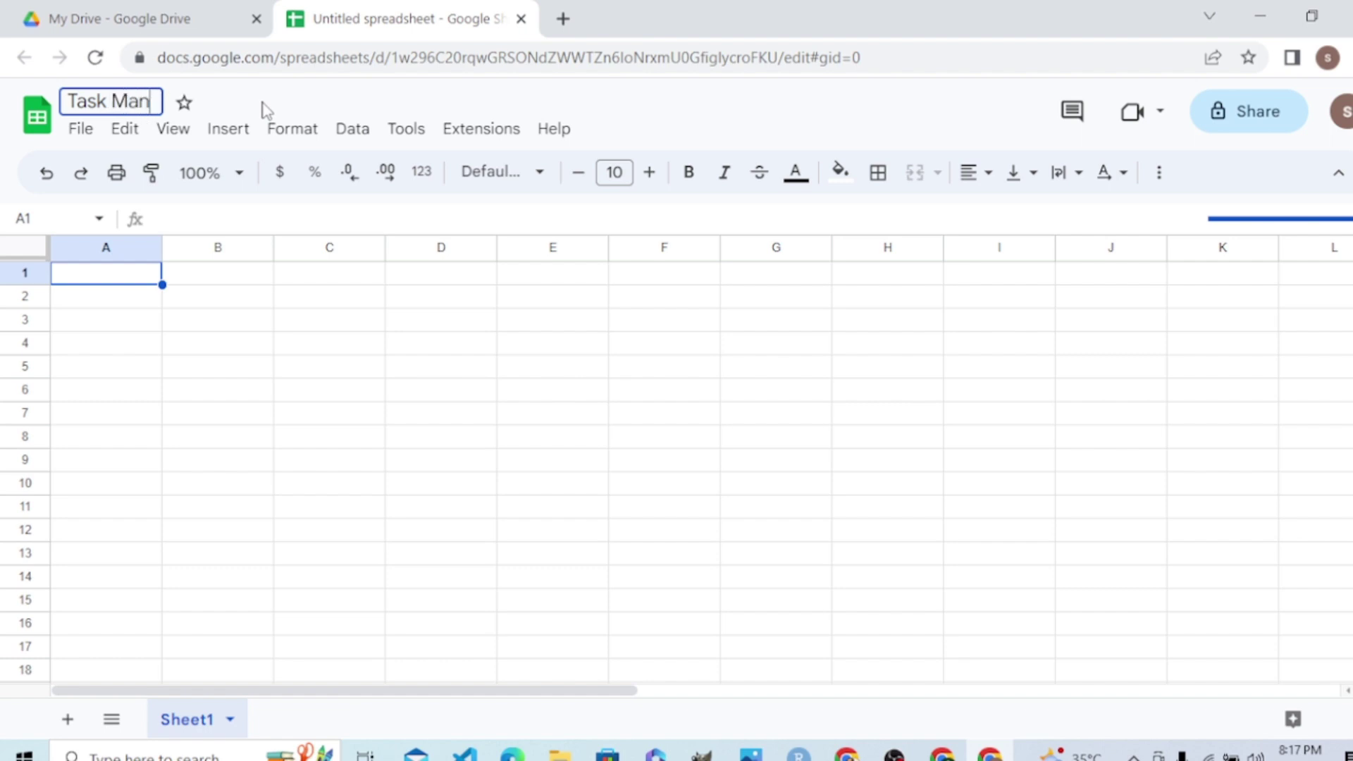
type("age")
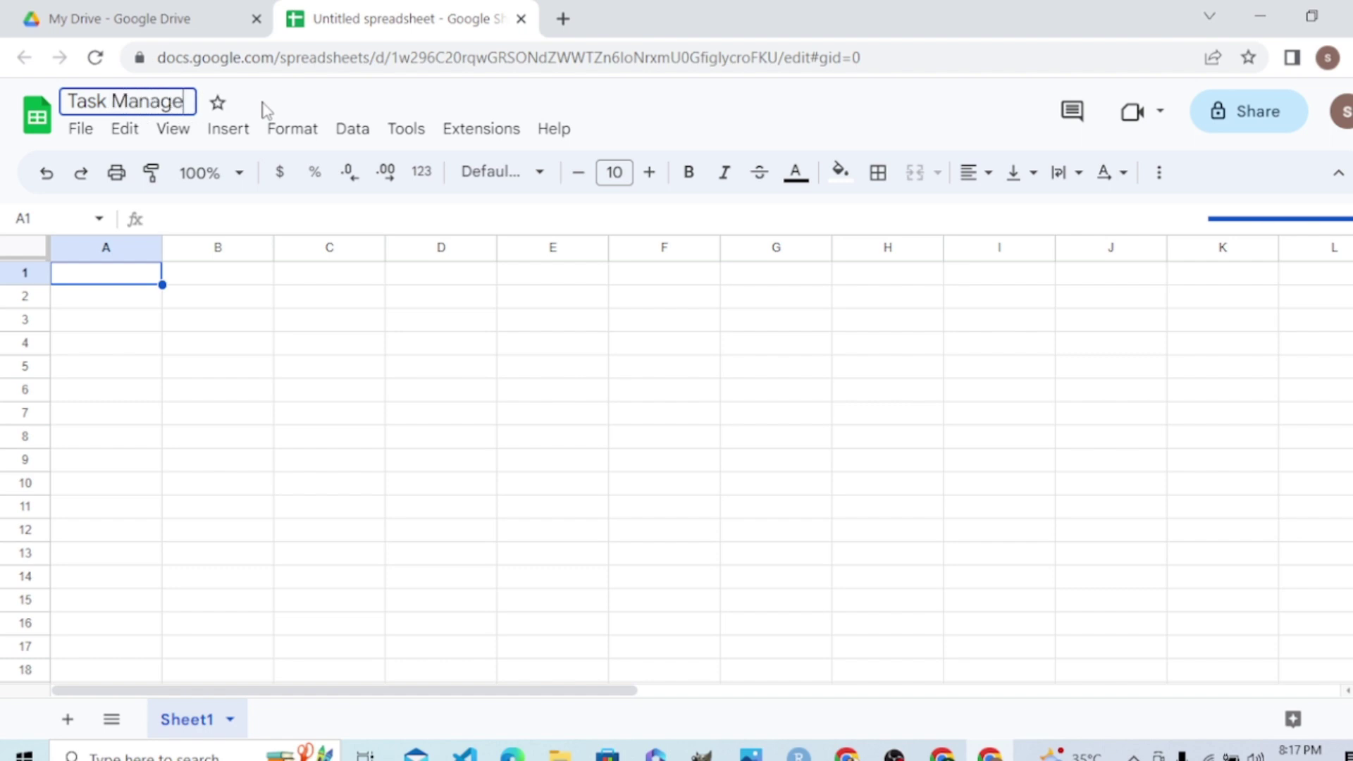
type("ment a")
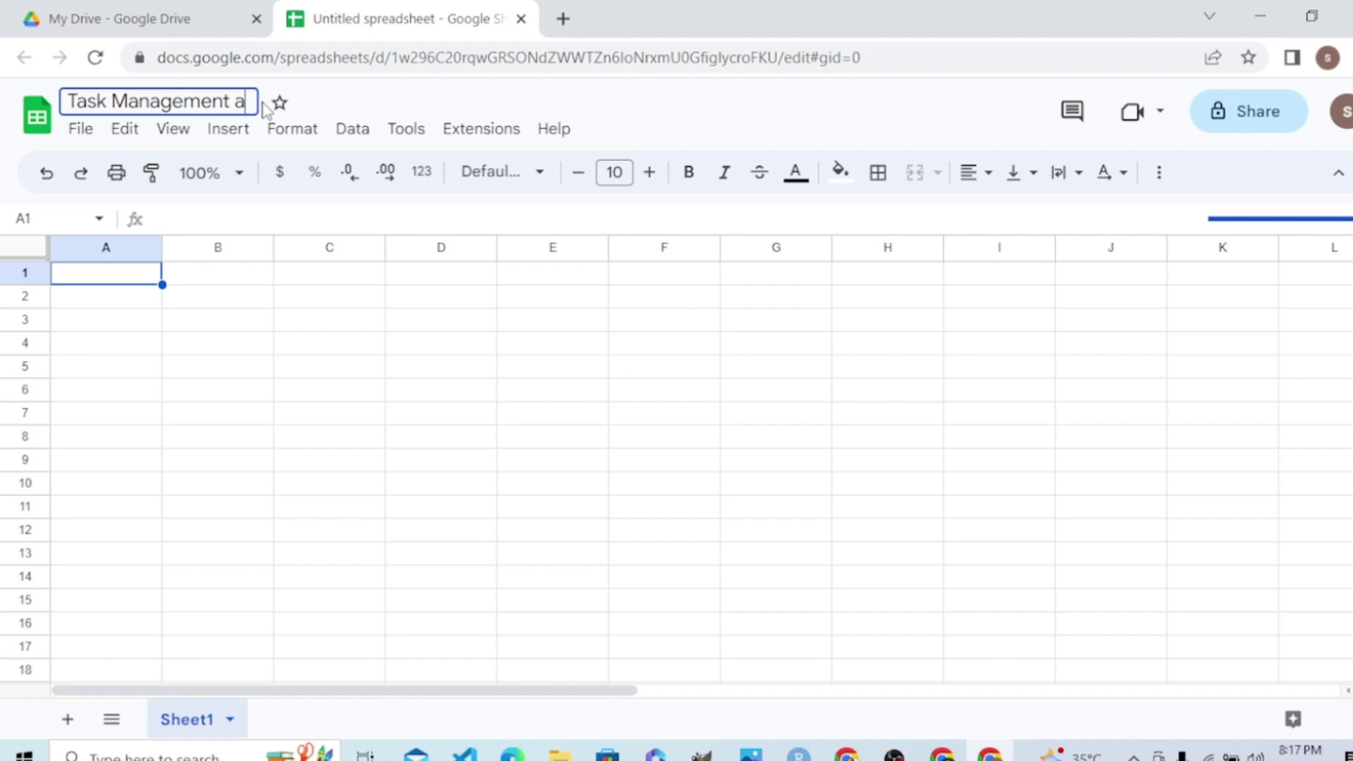
key("BackSpace")
type("App")
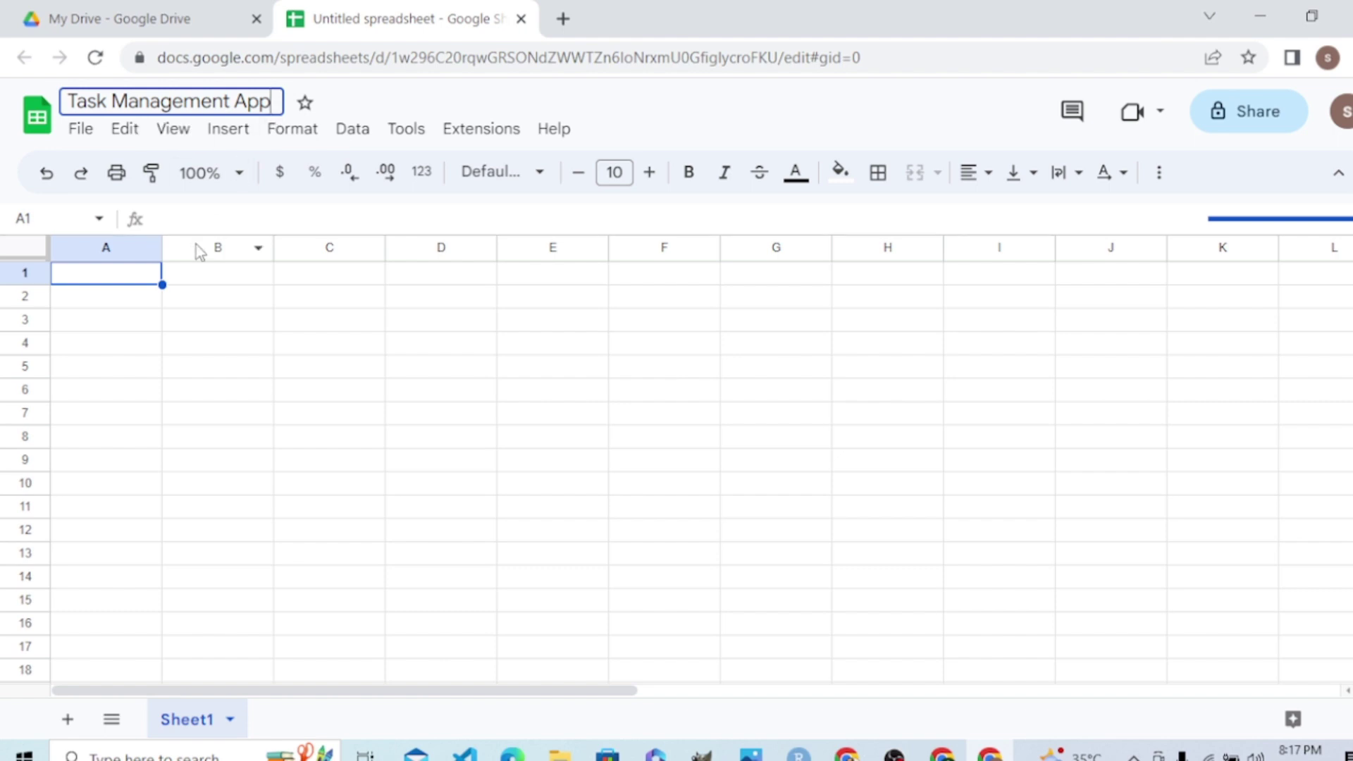
left_click(151, 276)
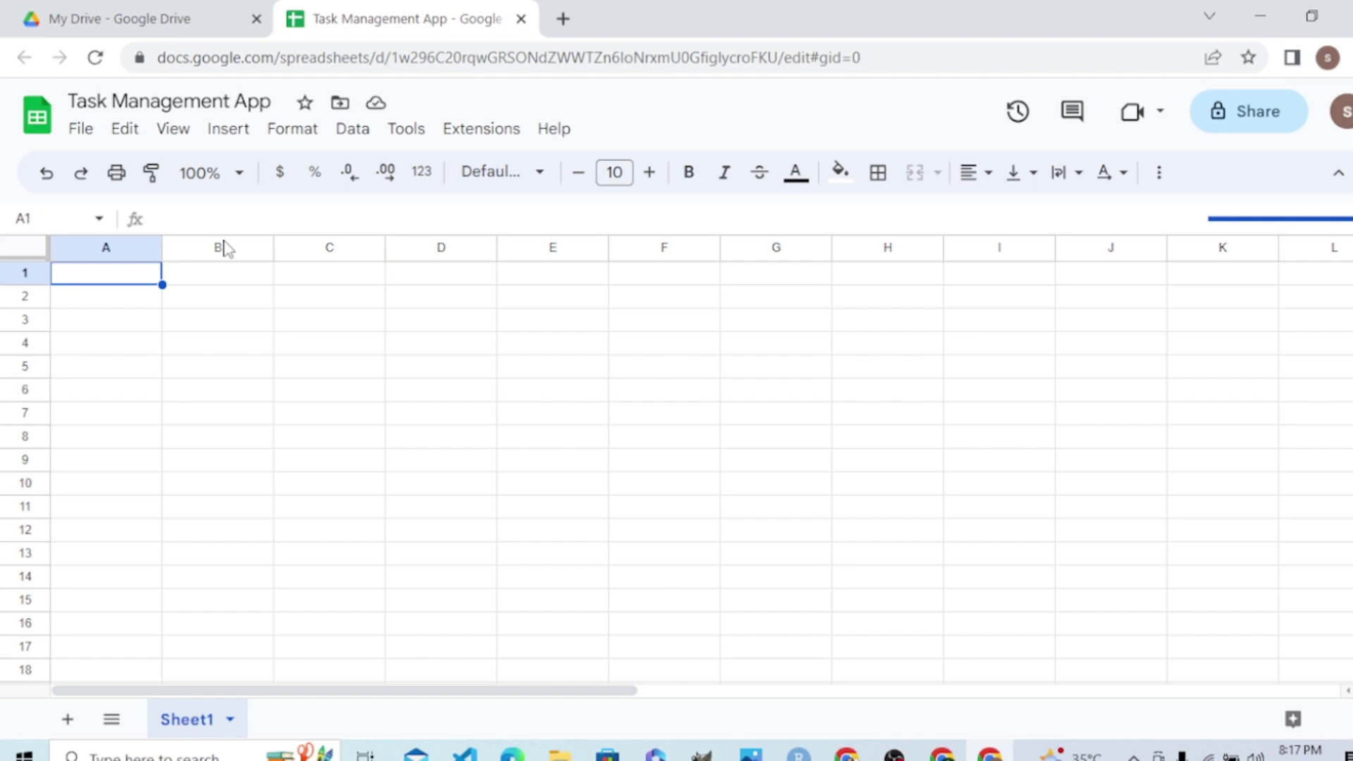
Insert the task_manager_app diagram from Downloads as an image over the cells
left_click(240, 137)
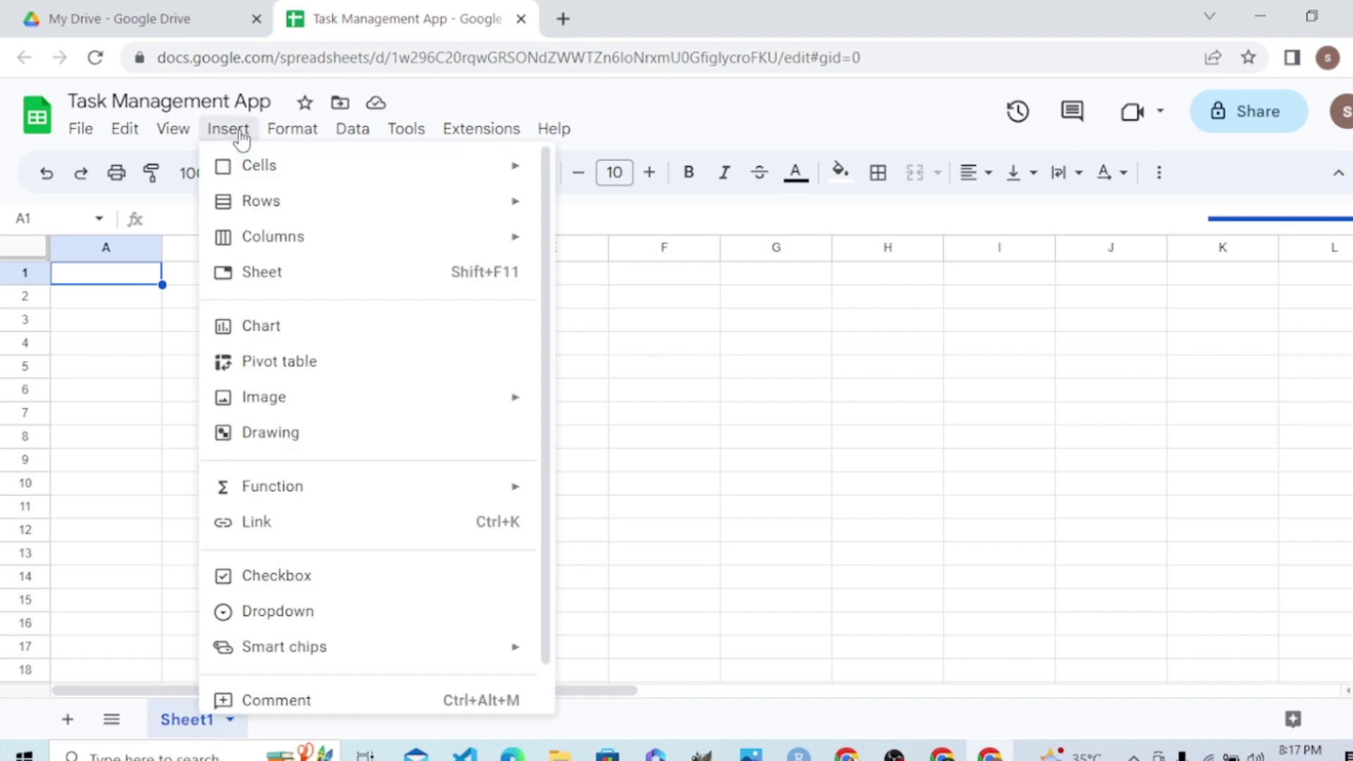
mouse_move(268, 185)
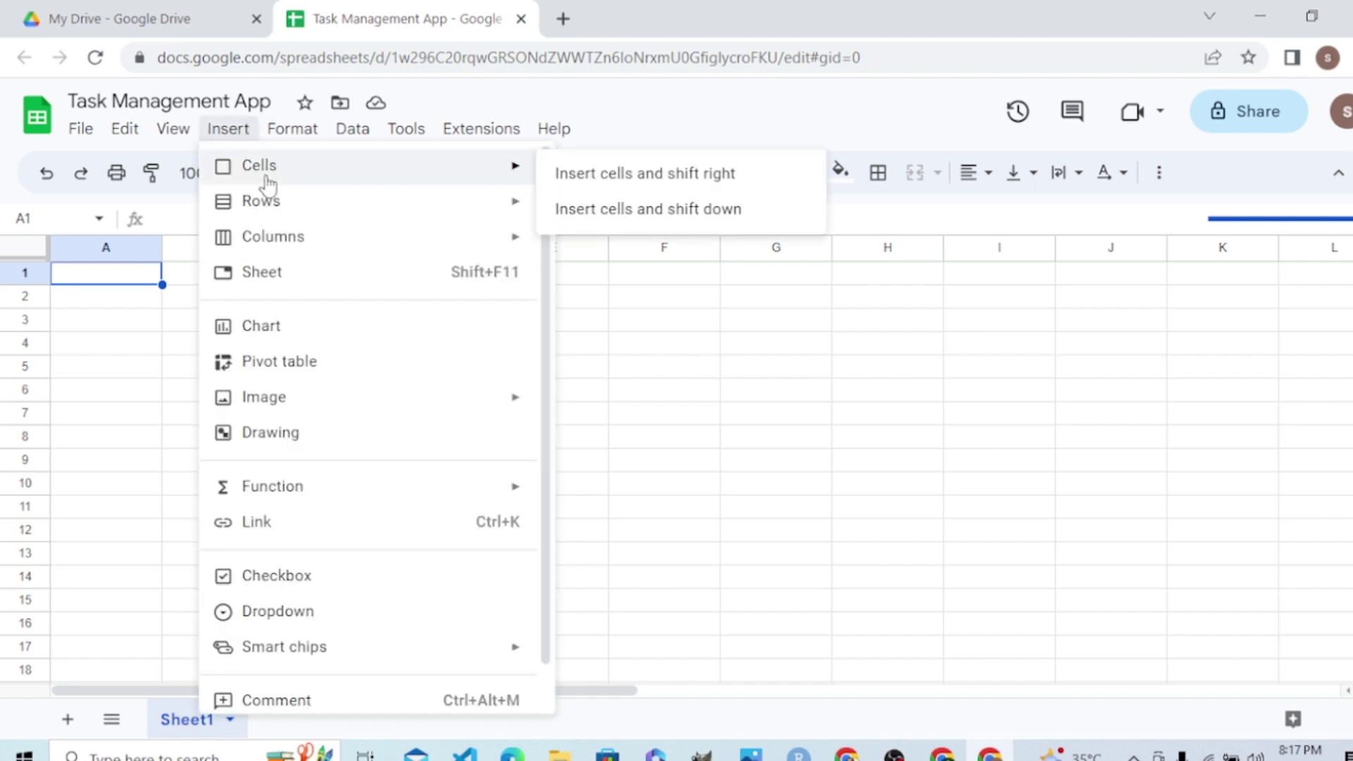
mouse_move(279, 209)
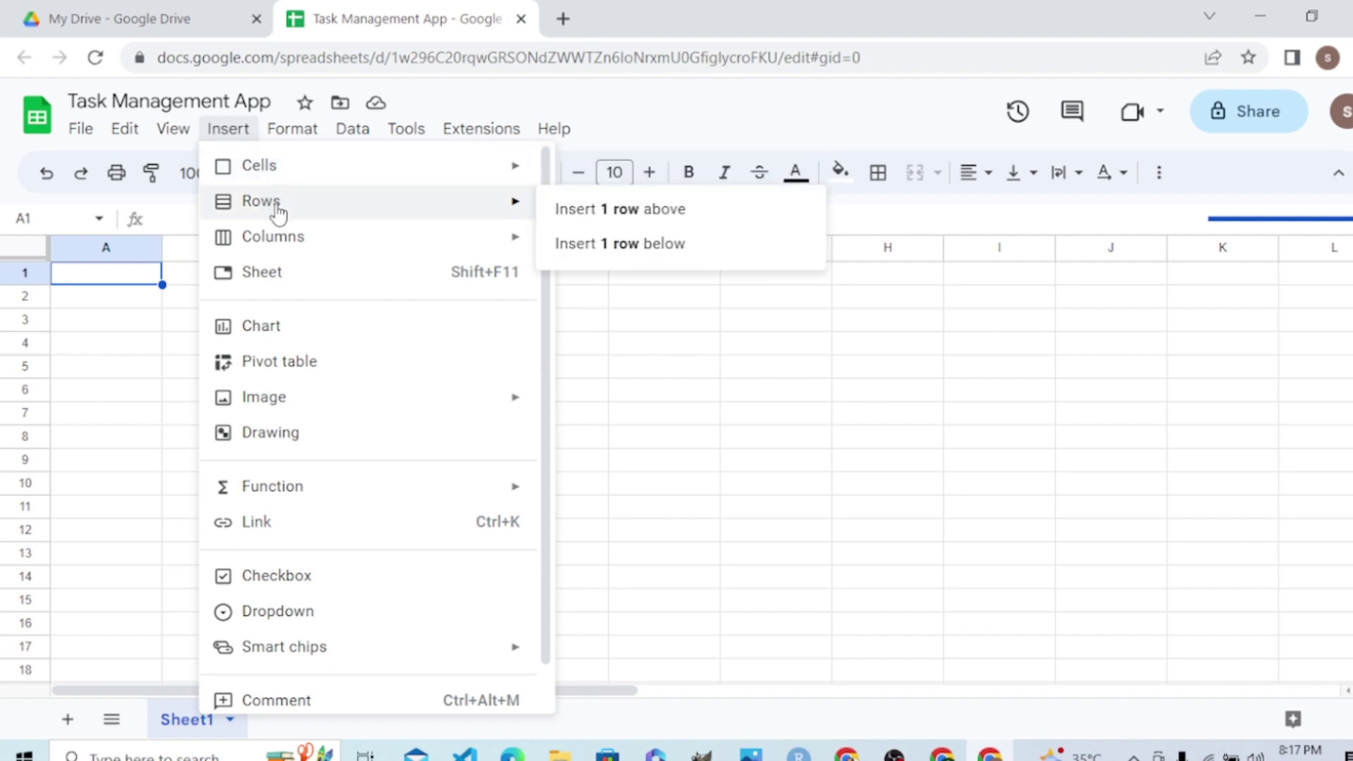
mouse_move(283, 395)
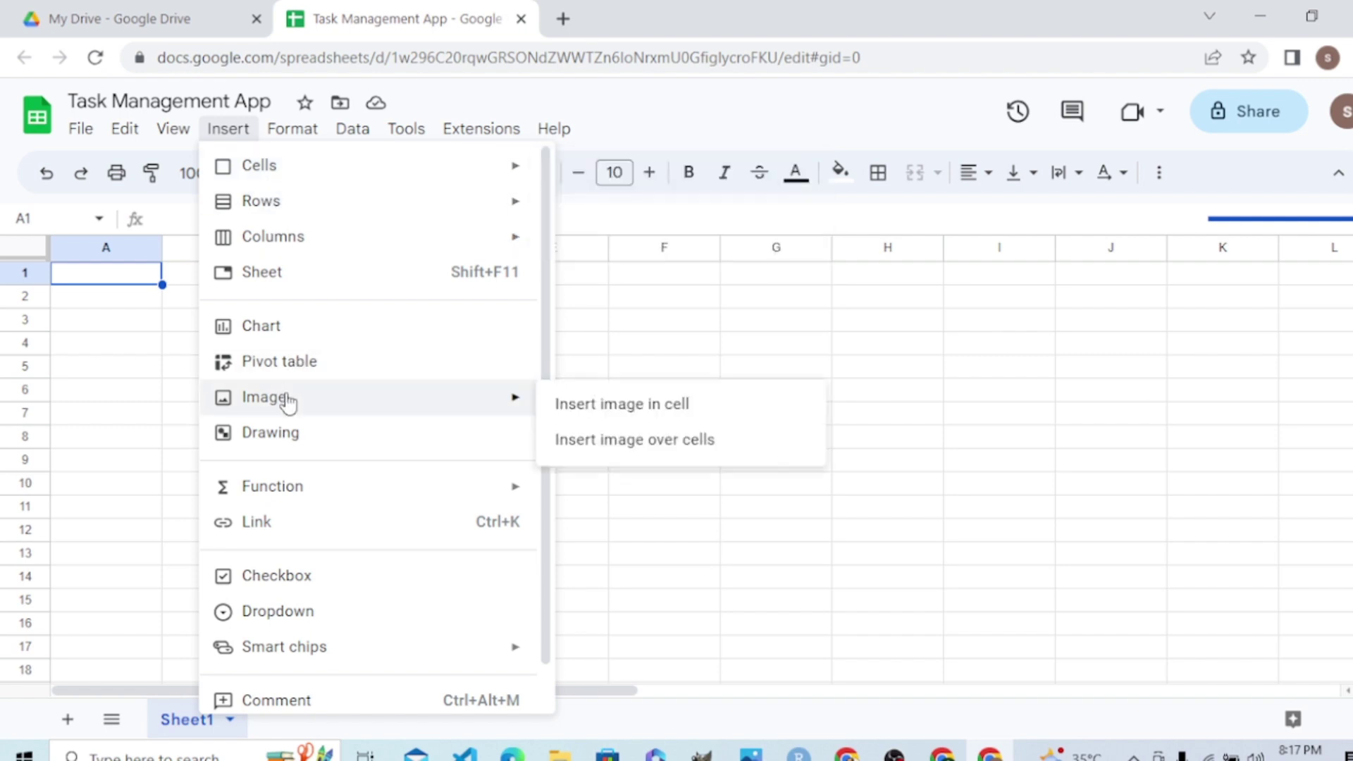
left_click(642, 441)
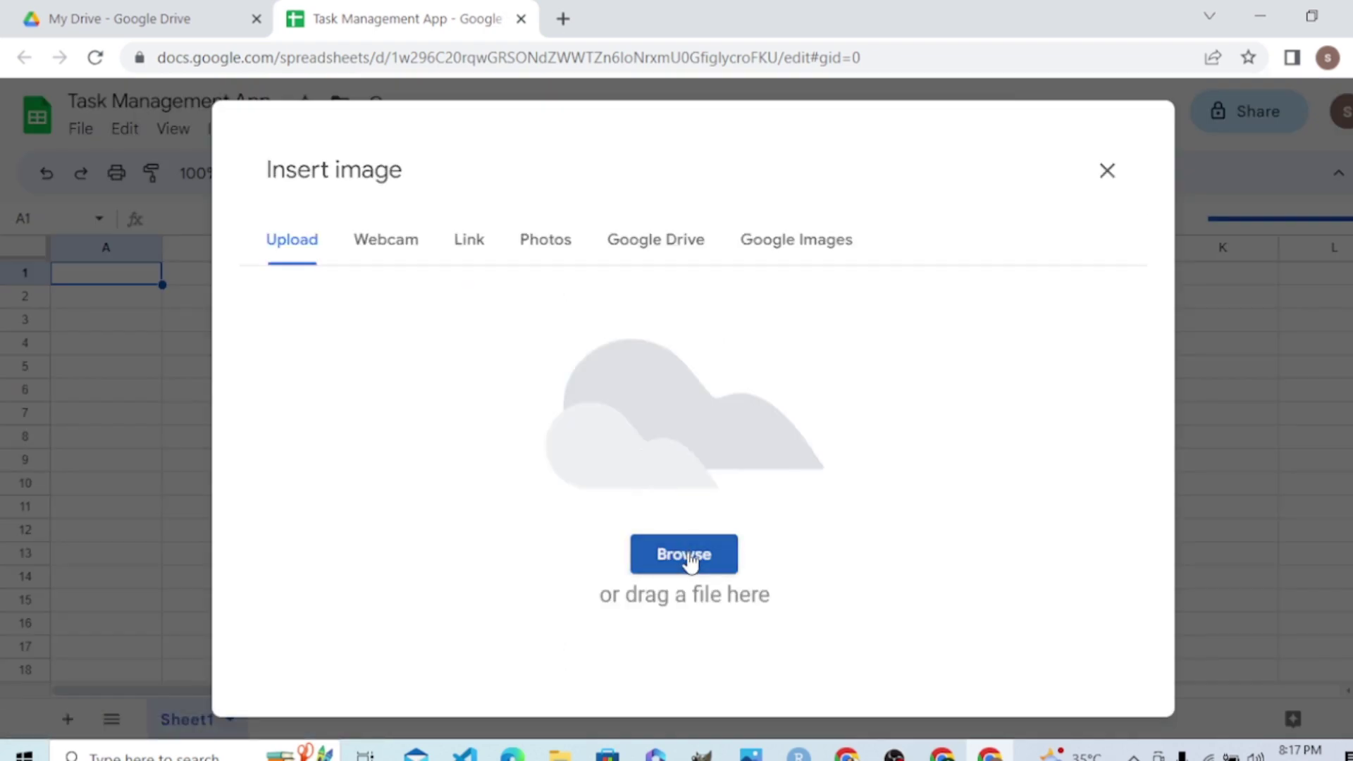
left_click(688, 556)
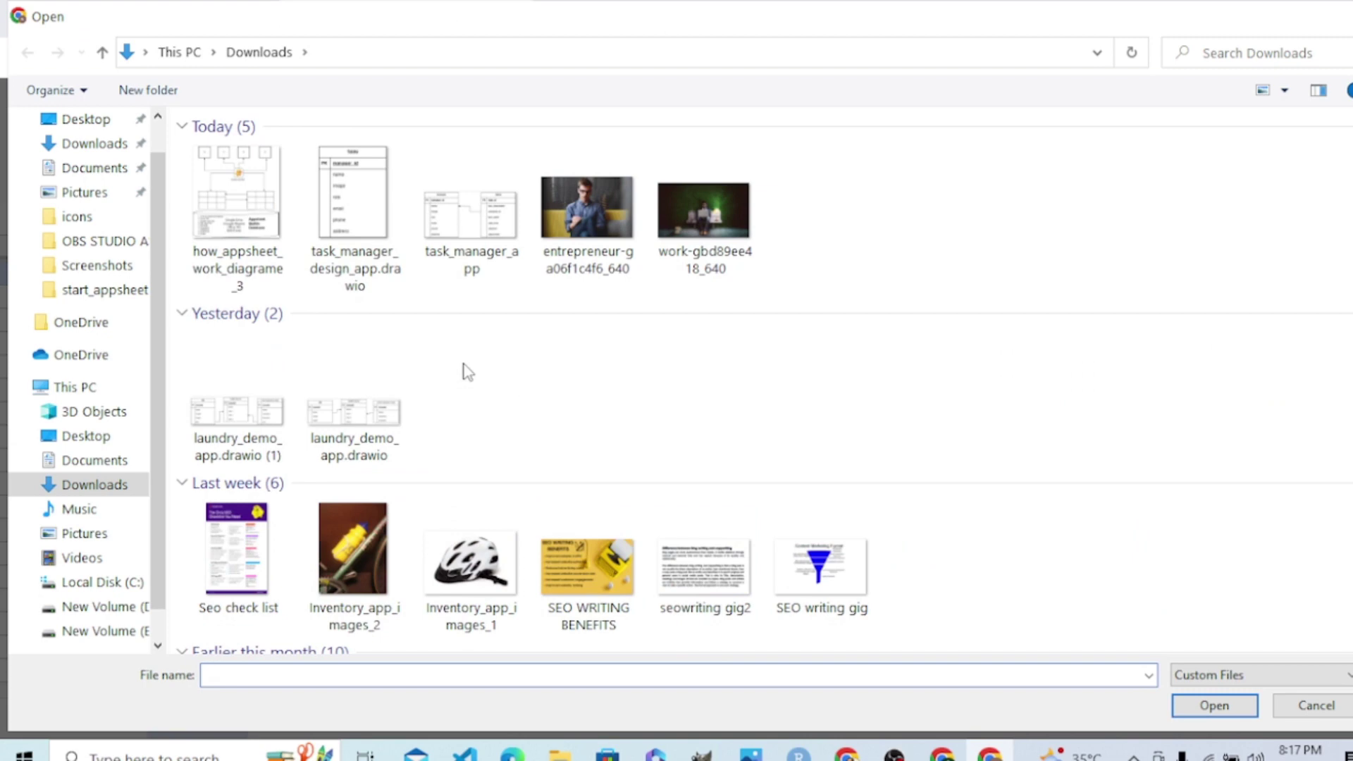
left_click(458, 250)
double_click(458, 251)
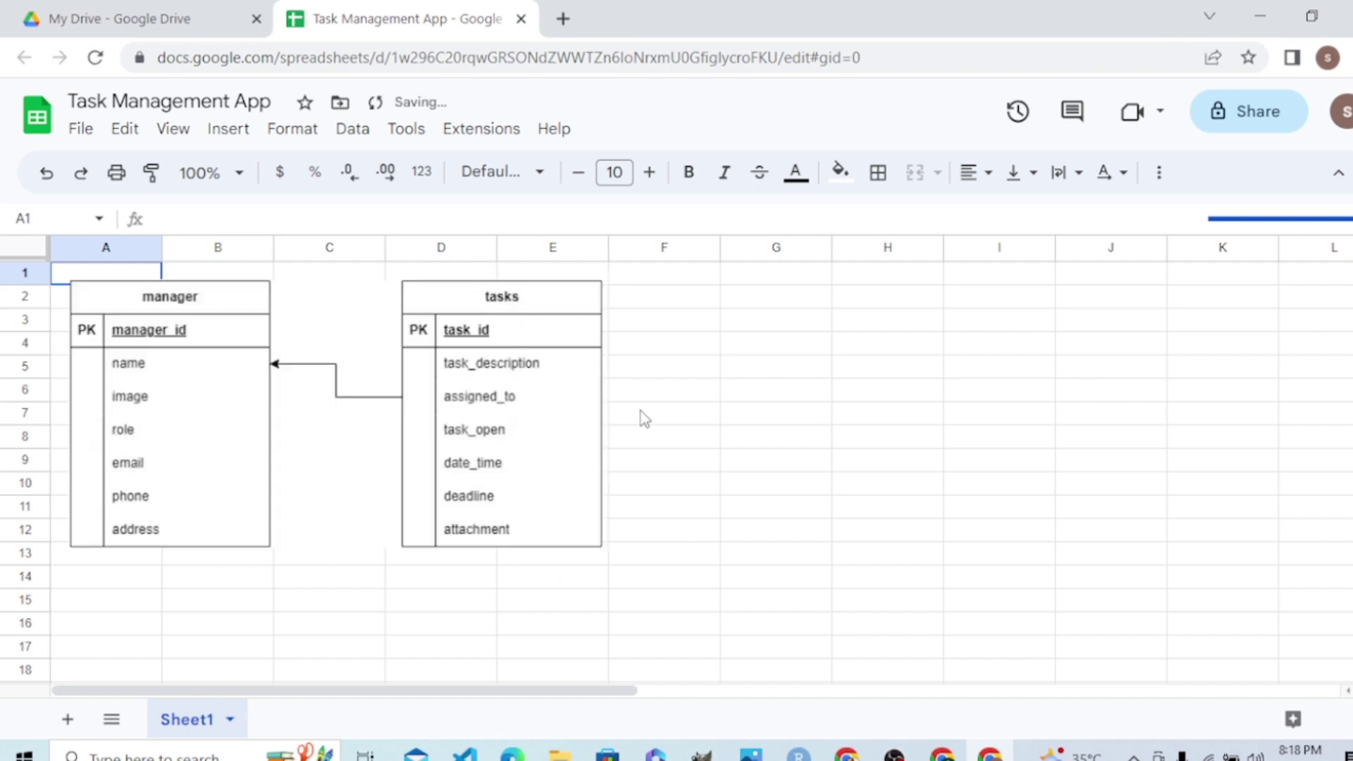
Move the ER diagram image to around E5:I15
left_click_drag(533, 417, 963, 550)
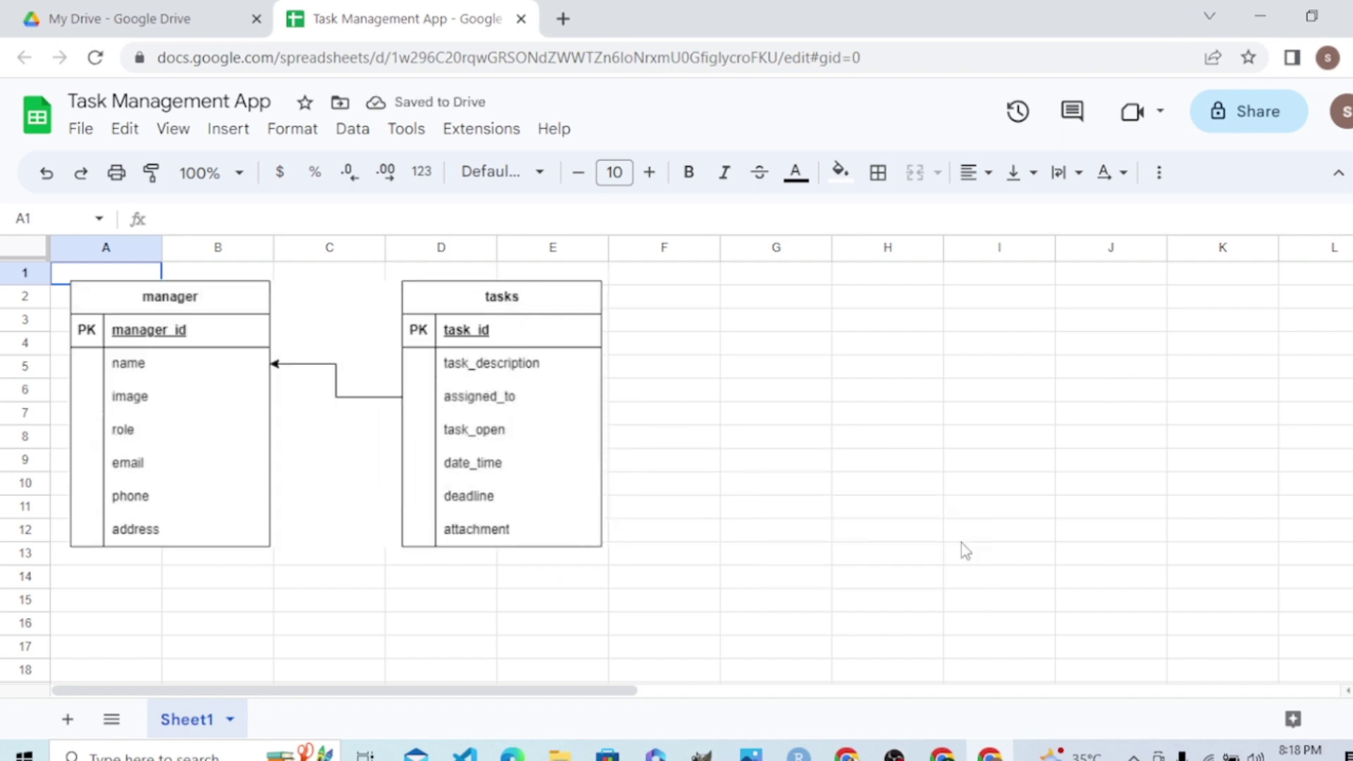
left_click(452, 303)
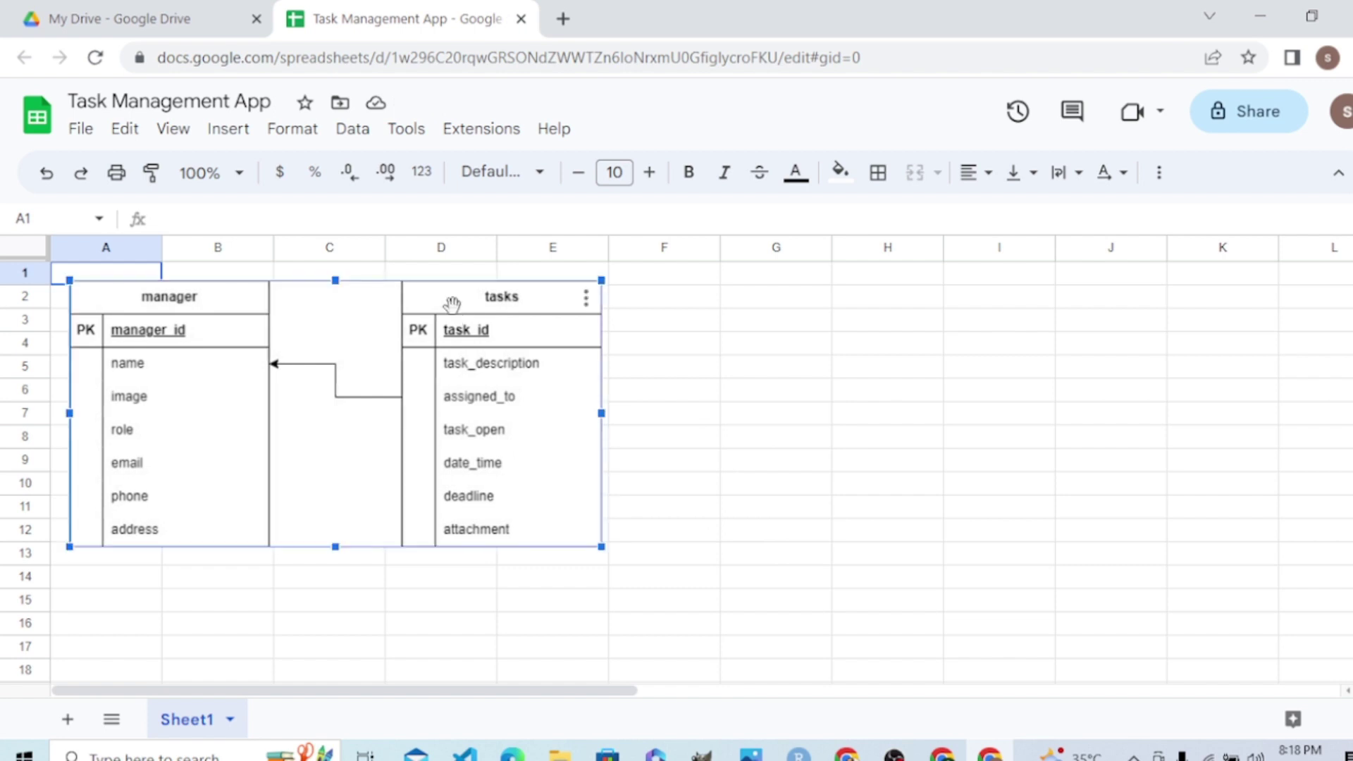
left_click_drag(452, 303, 908, 370)
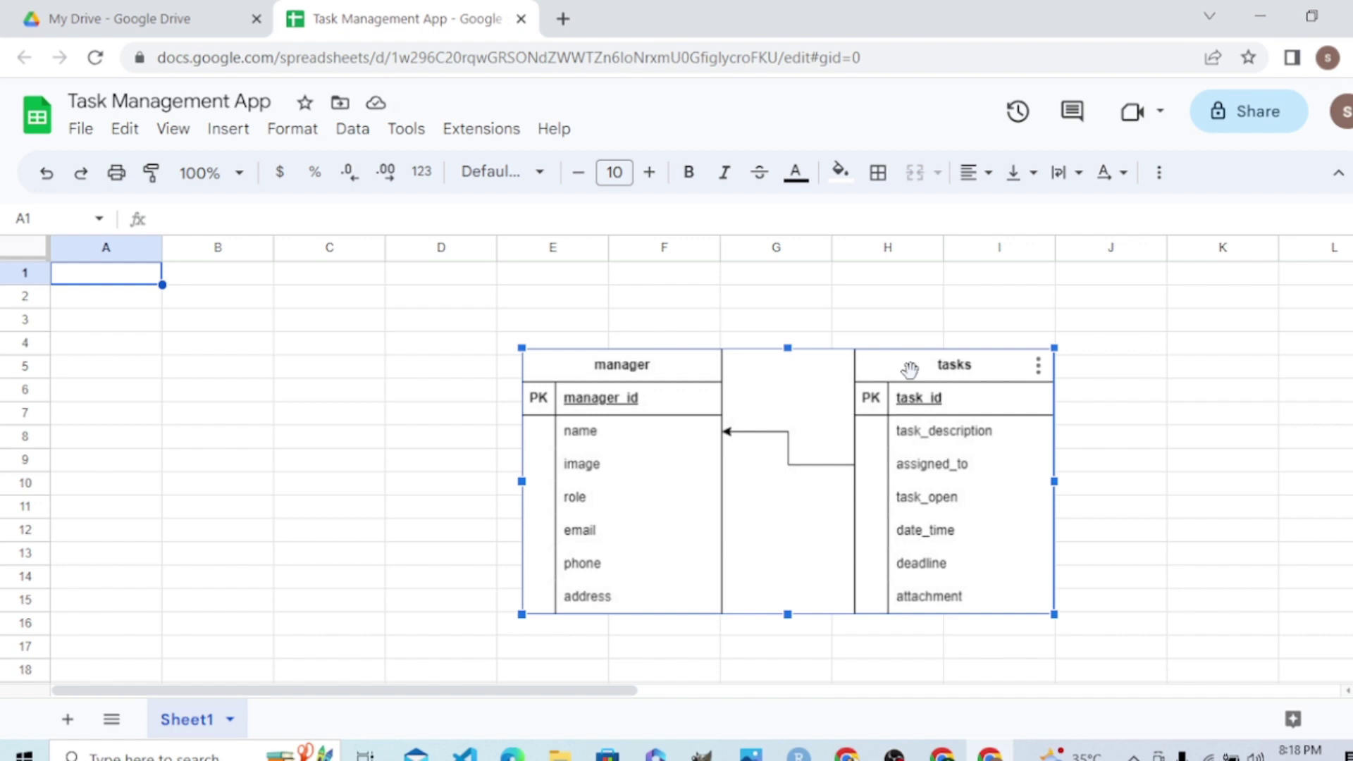
Rename Sheet1 to 'Managers'
left_click(231, 720)
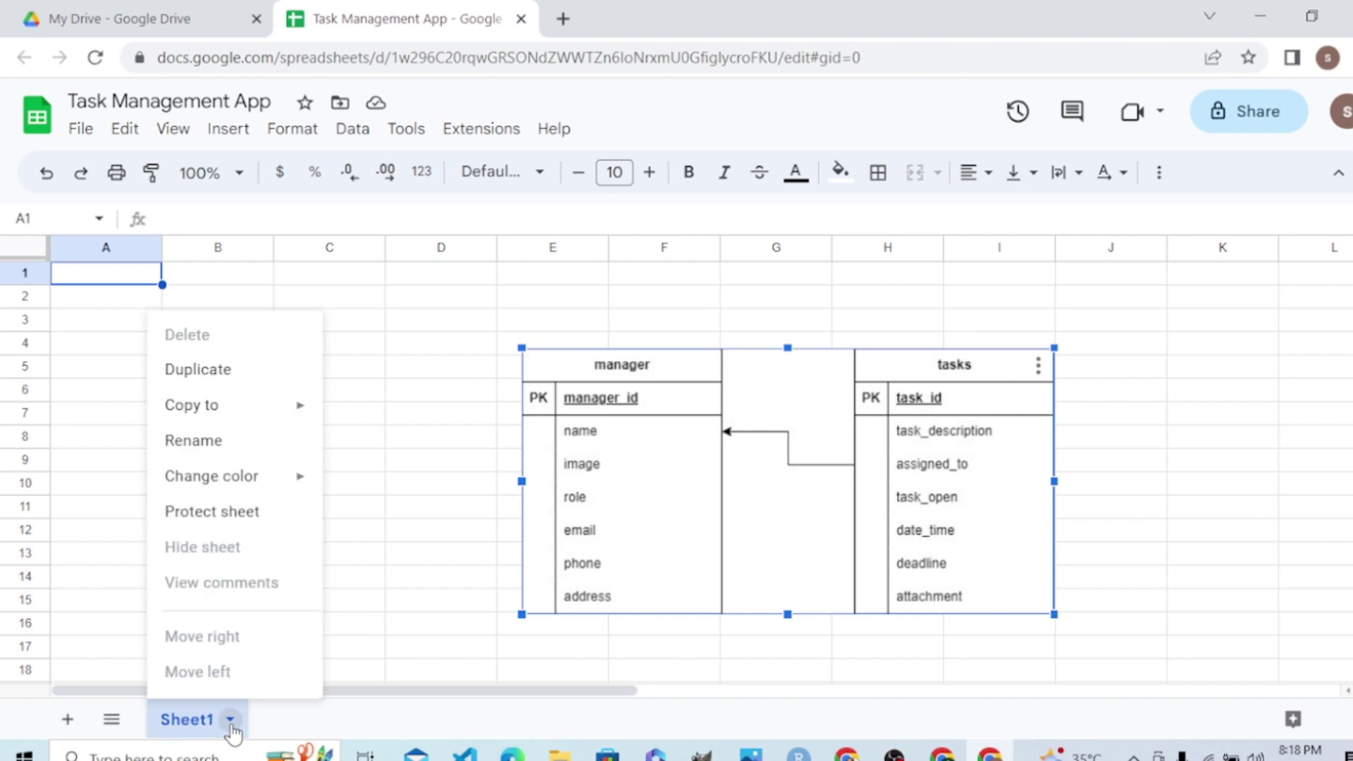
left_click(201, 439)
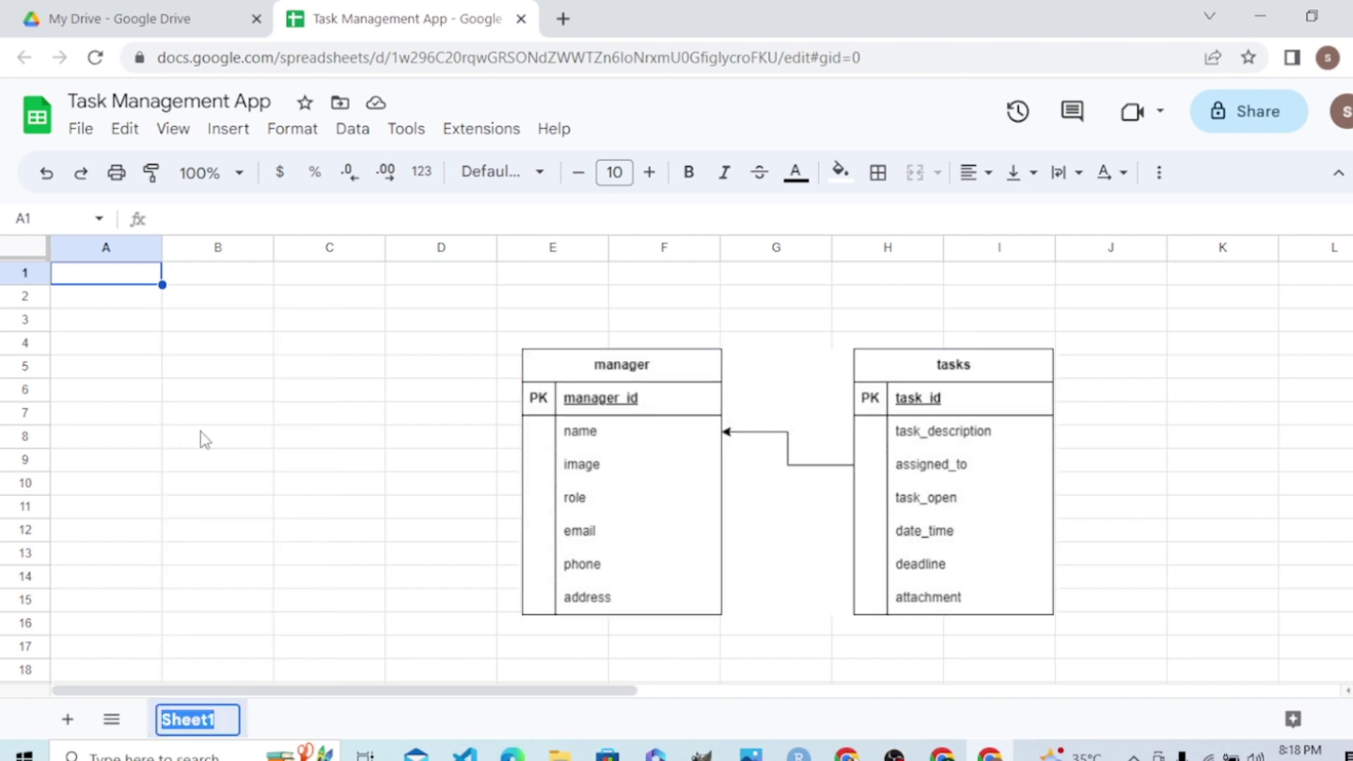
key("BackSpace")
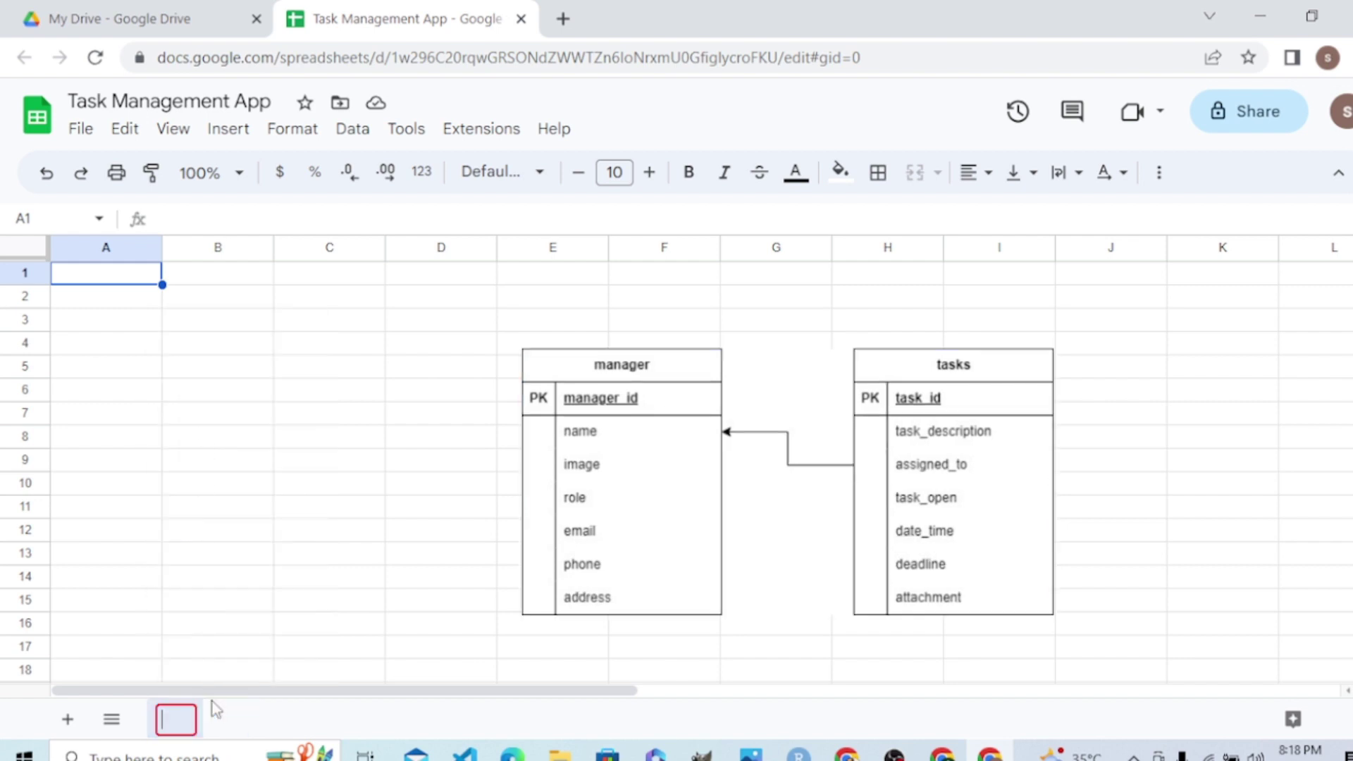
type("Managers")
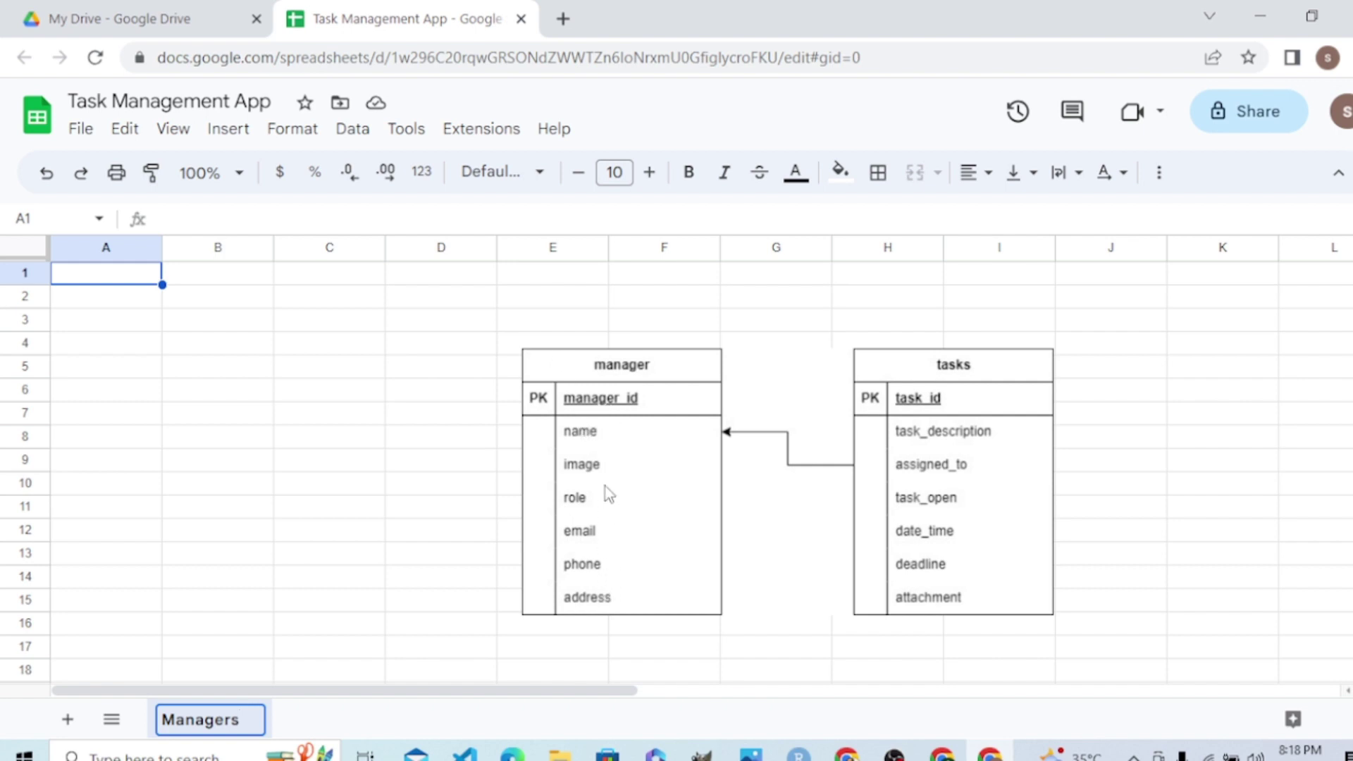
key("Return")
Enter headers manager_id, name, image and role in A1:D1
double_click(127, 274)
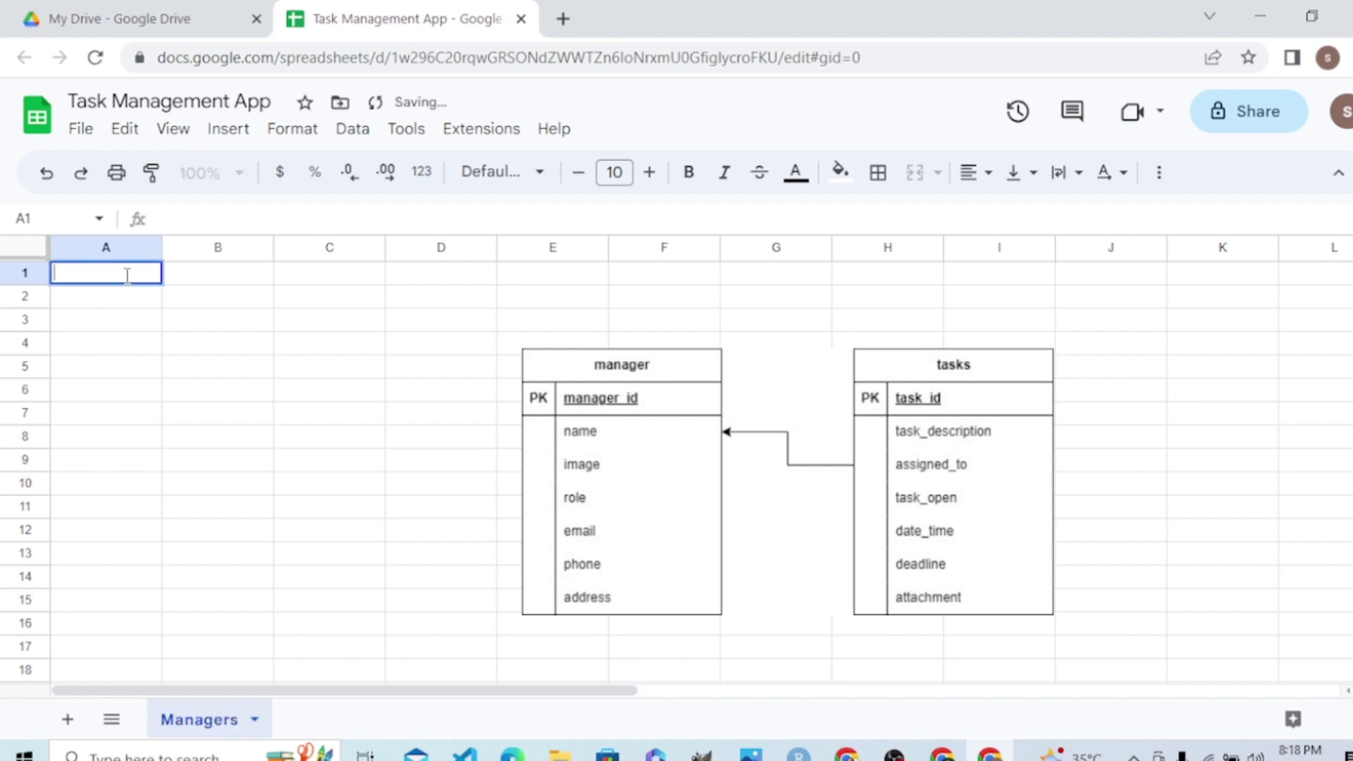
type("manager")
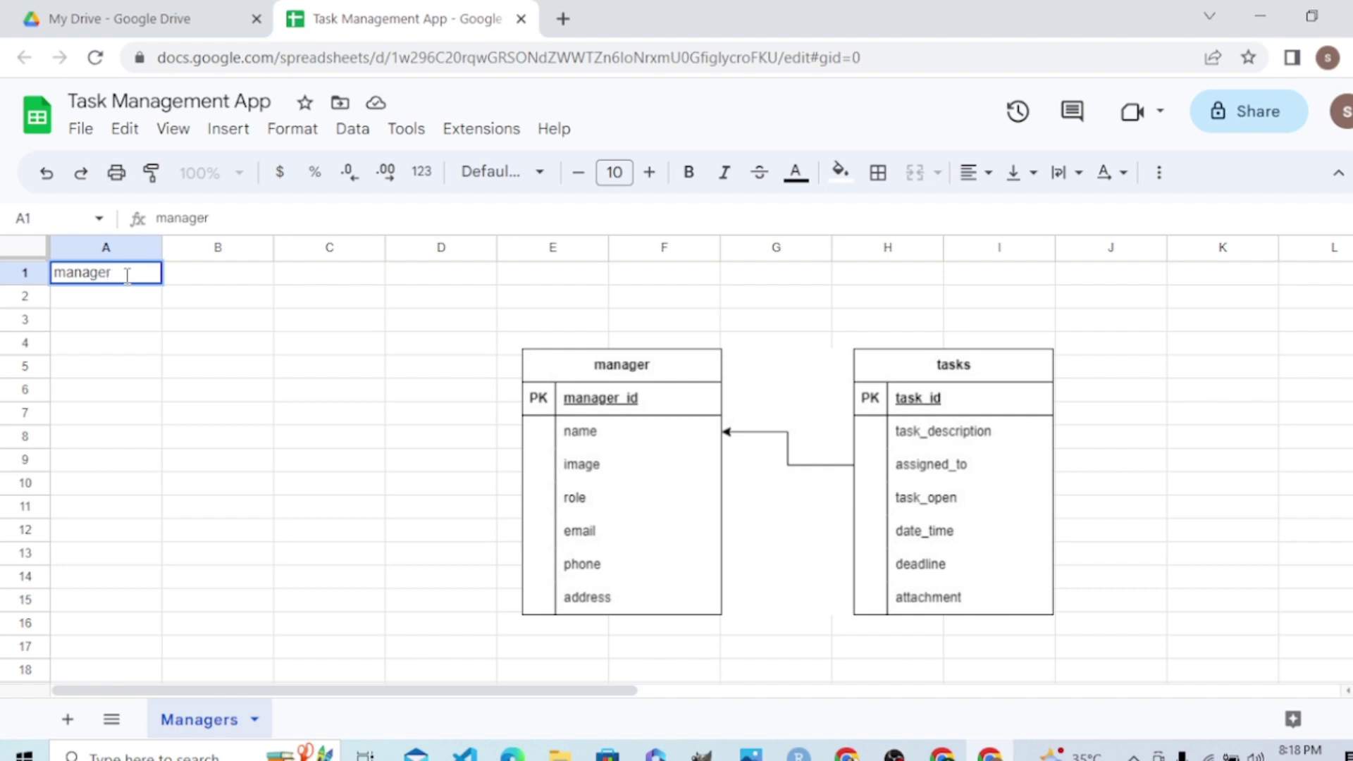
type("_id")
left_click(208, 278)
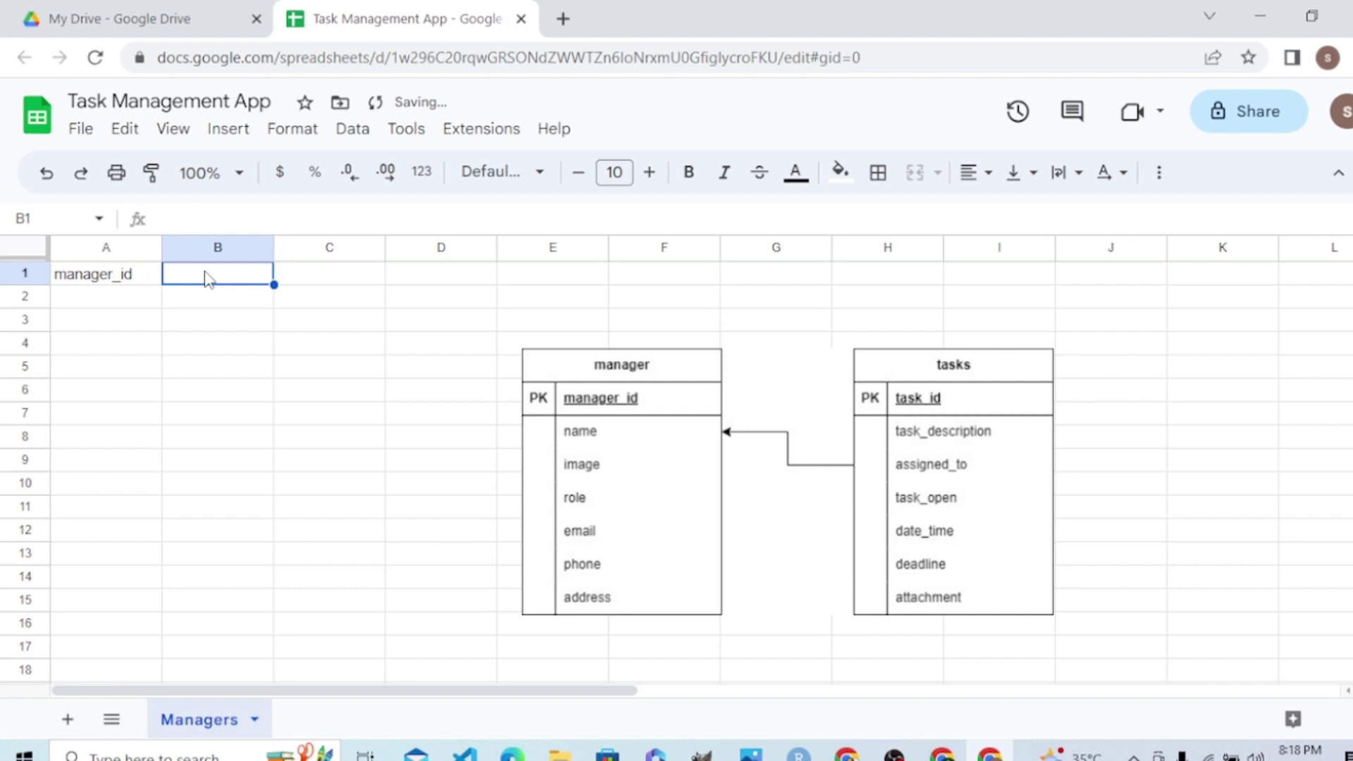
type("name")
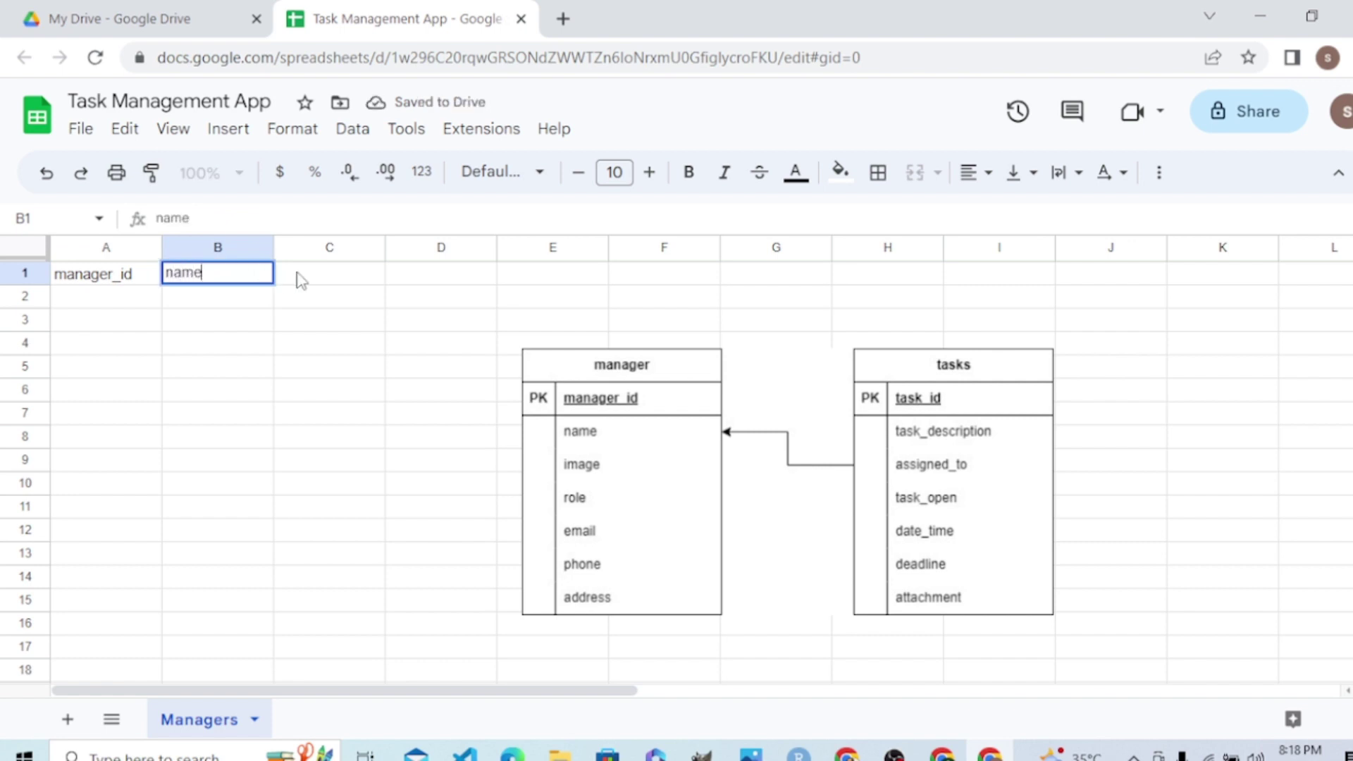
left_click(299, 280)
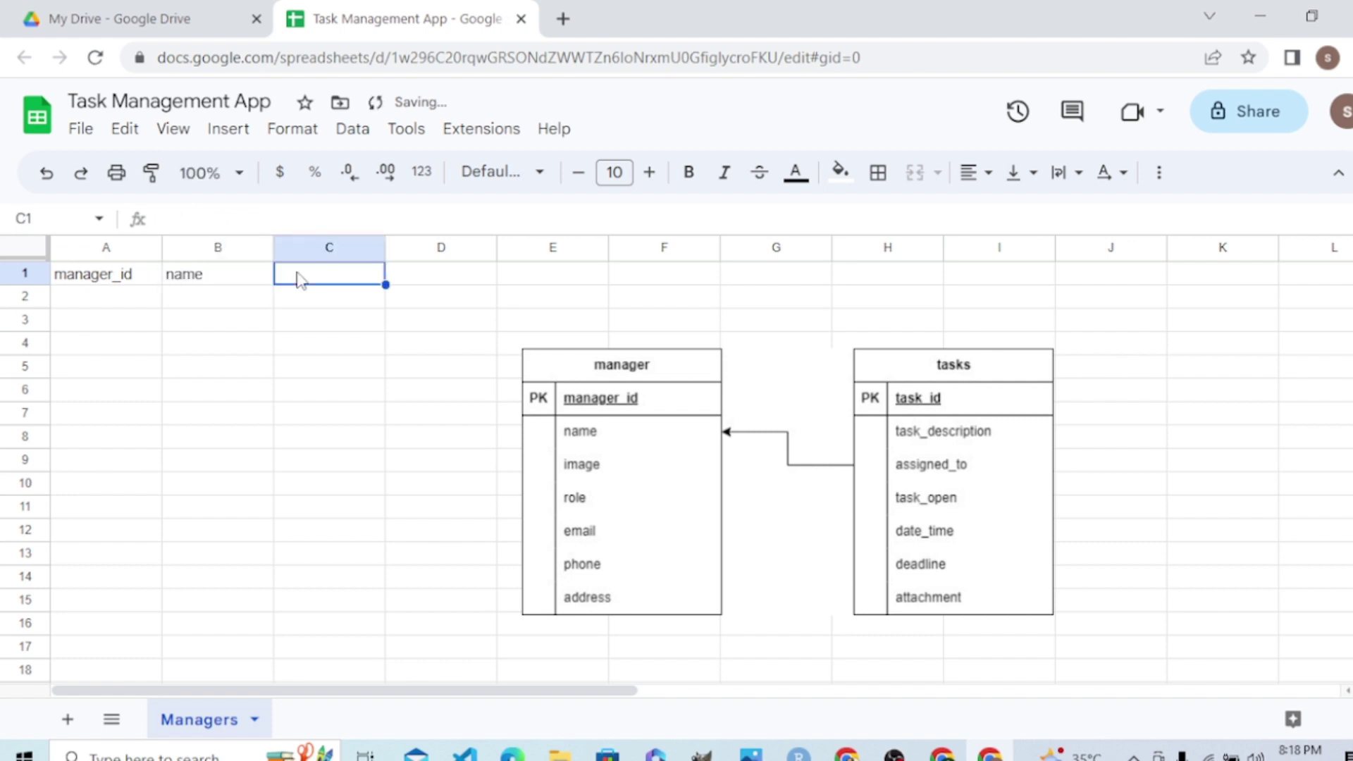
type("image")
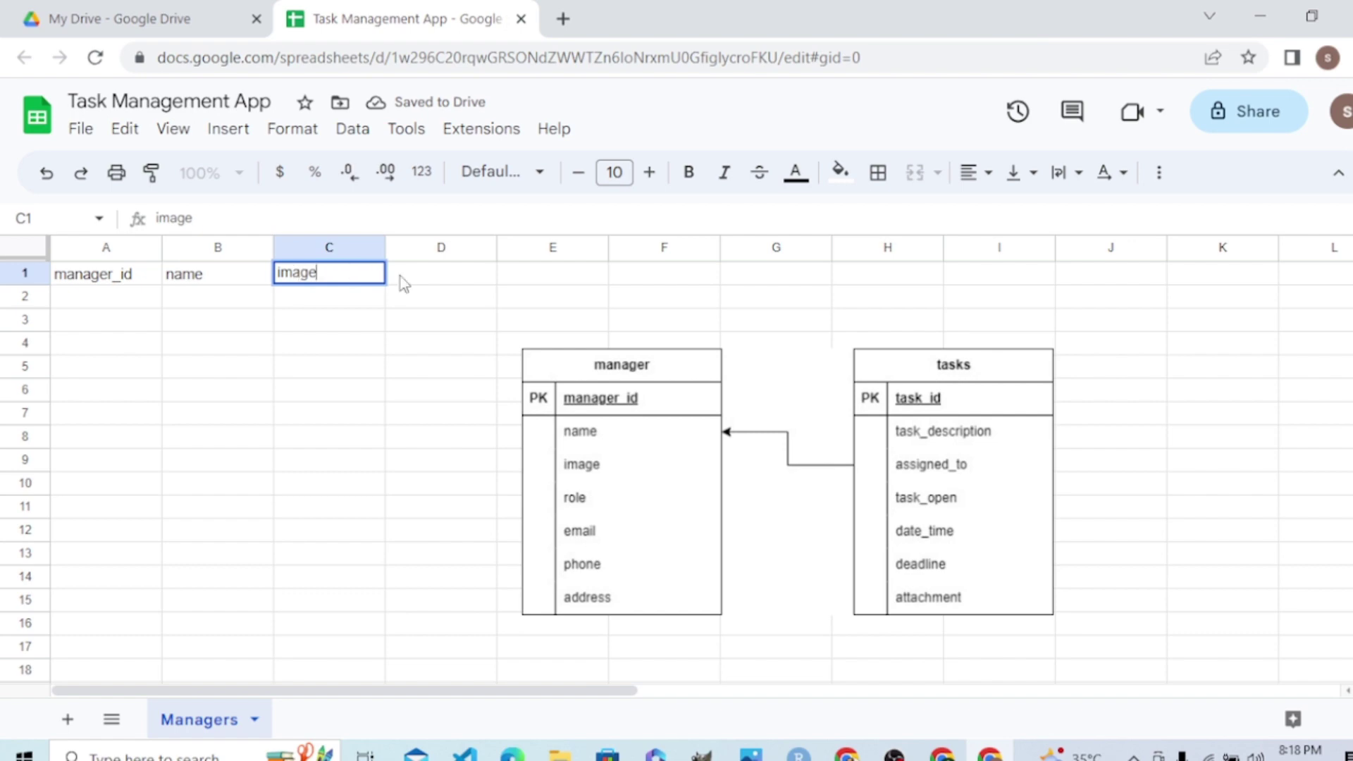
left_click(449, 284)
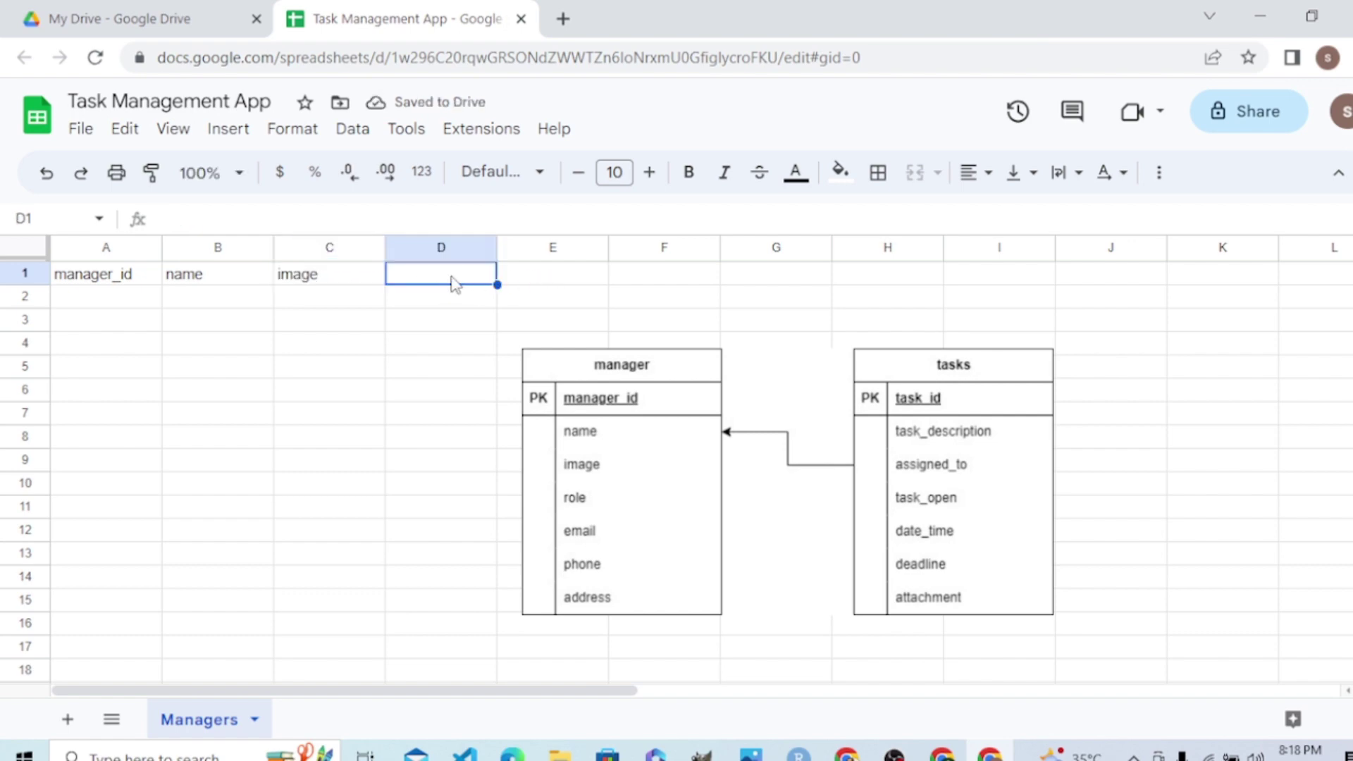
type("role")
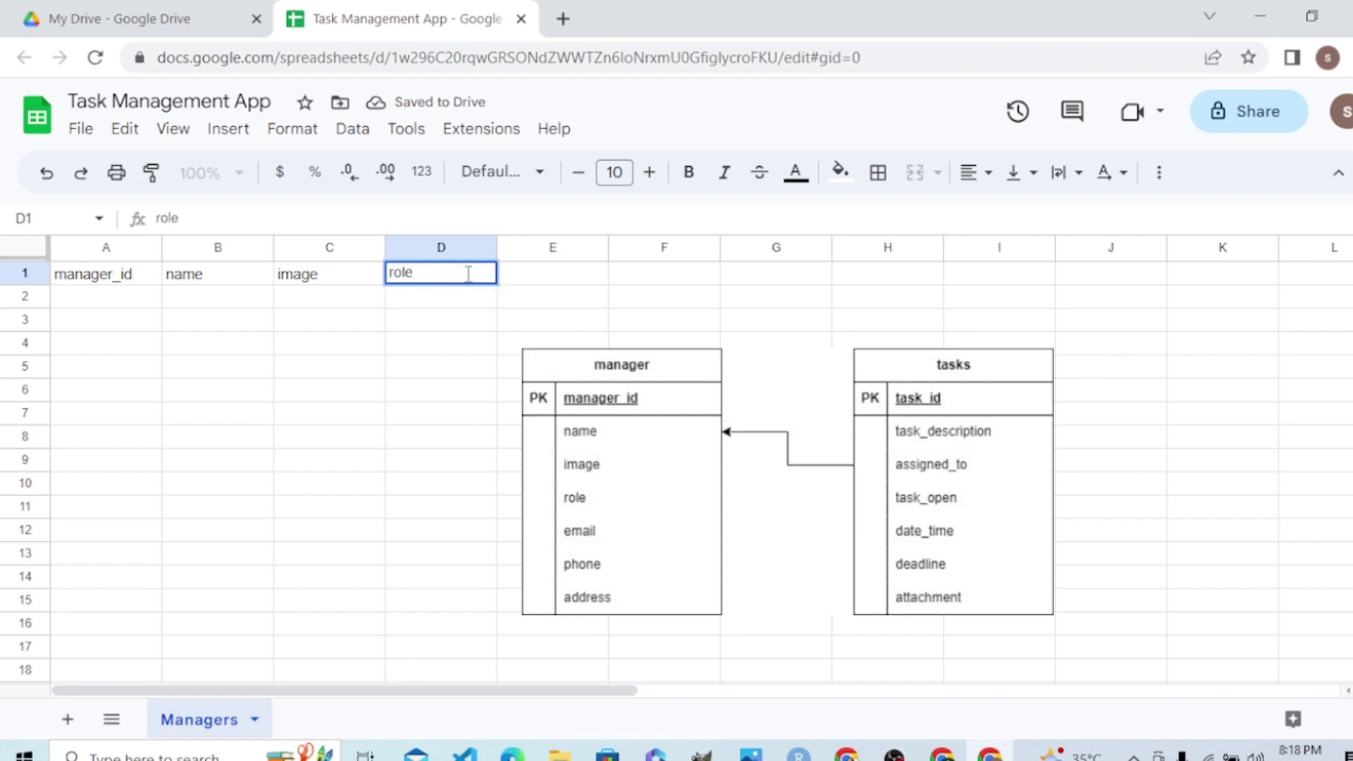
Add headers email, phone and address in E1:G1
left_click(519, 276)
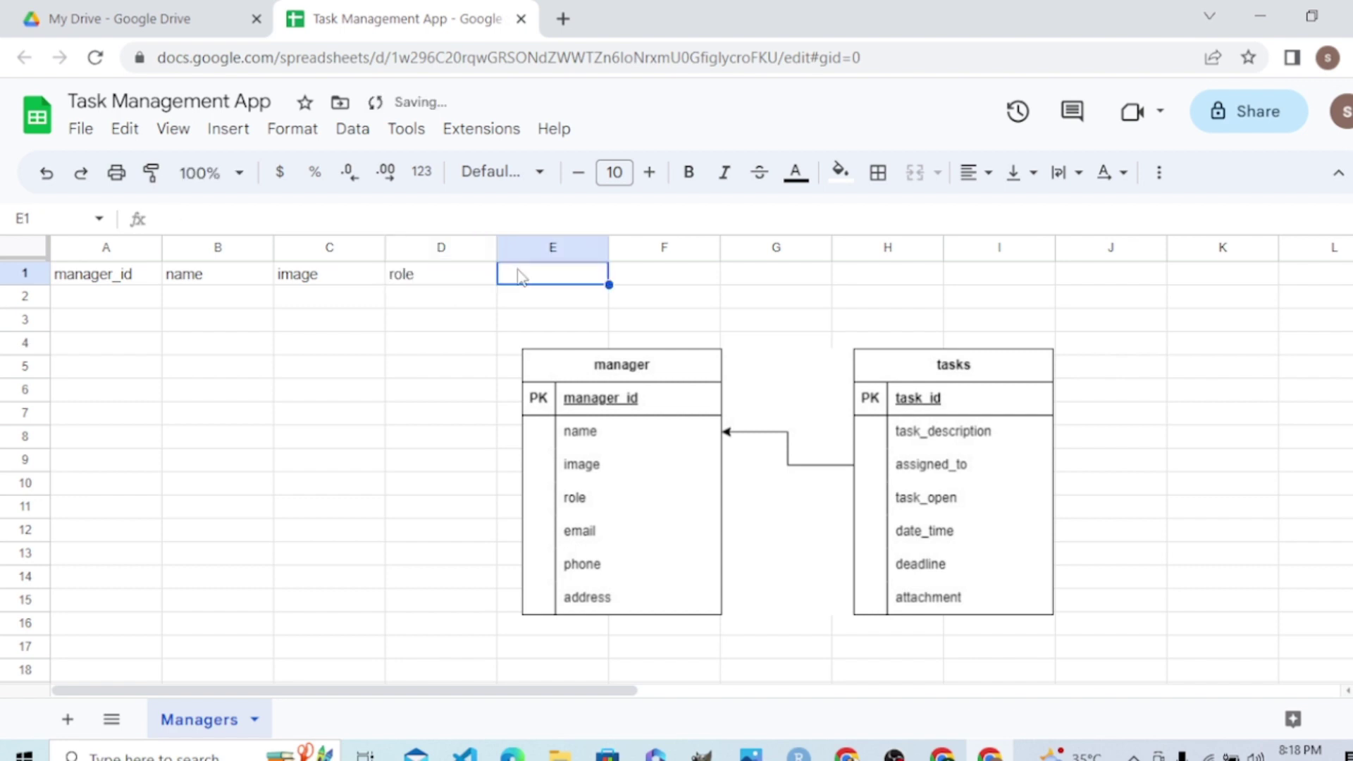
type("email")
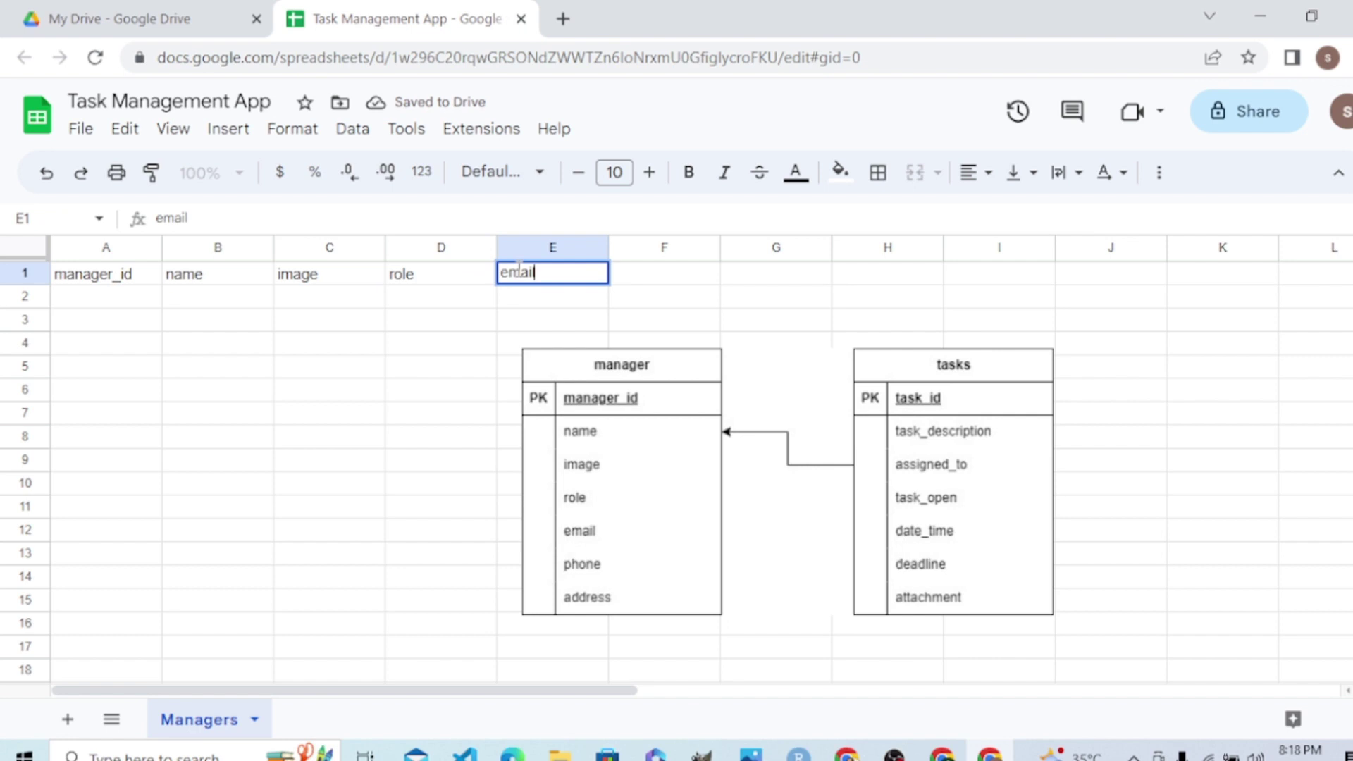
left_click(652, 276)
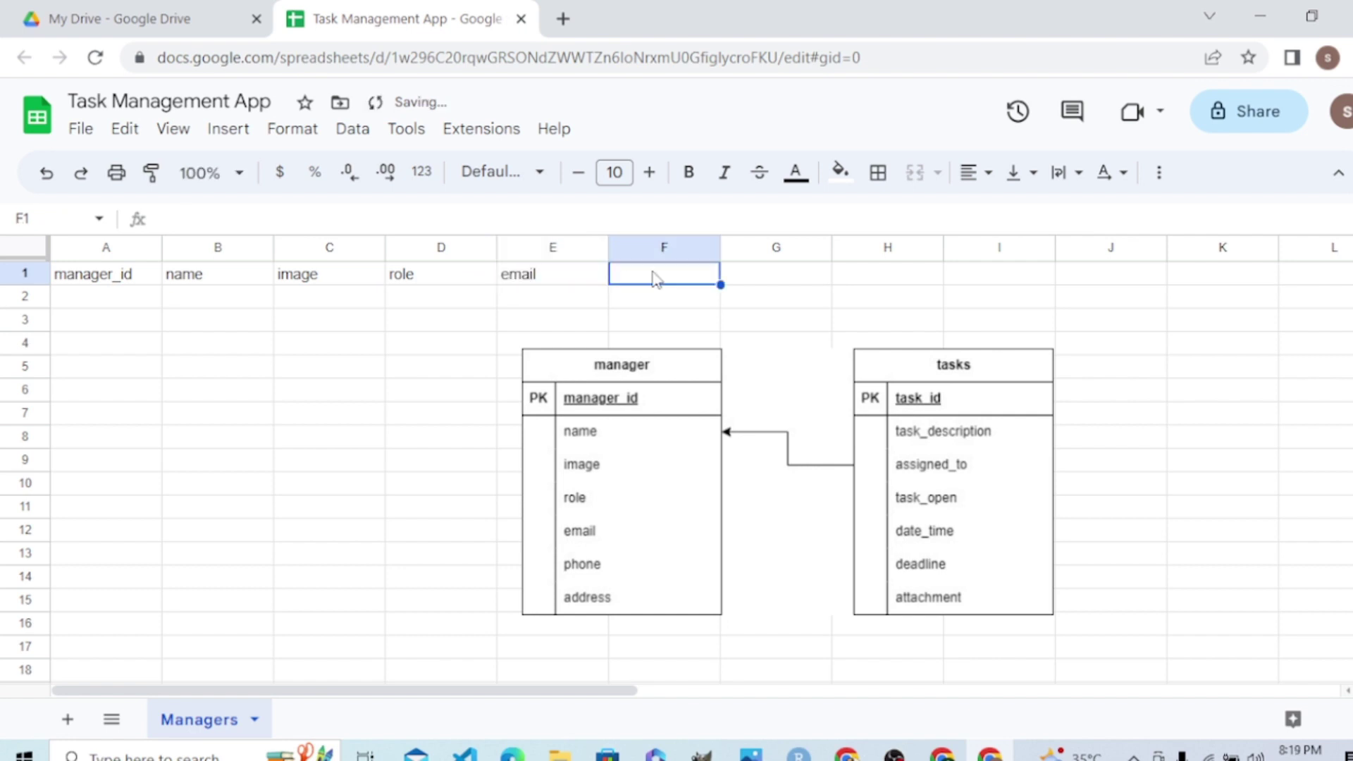
type("phone")
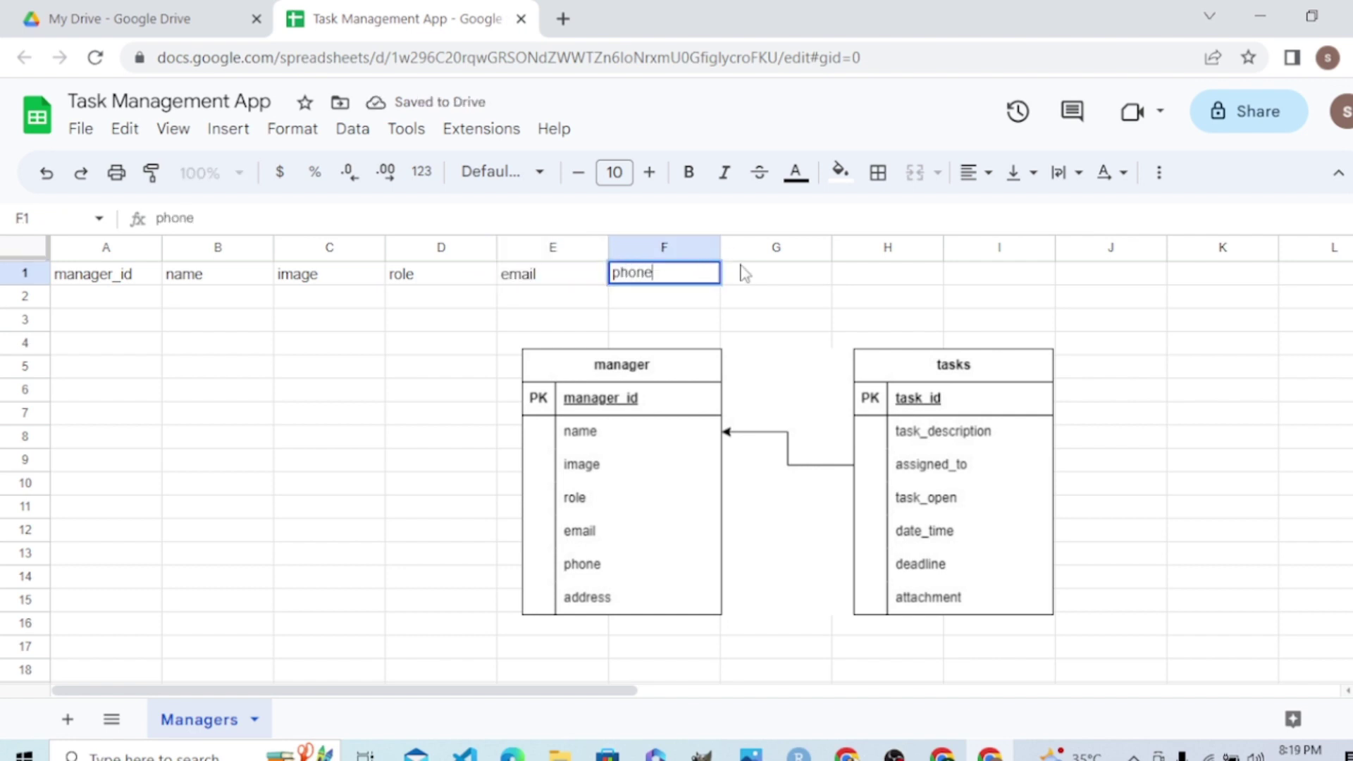
left_click(758, 278)
type("address")
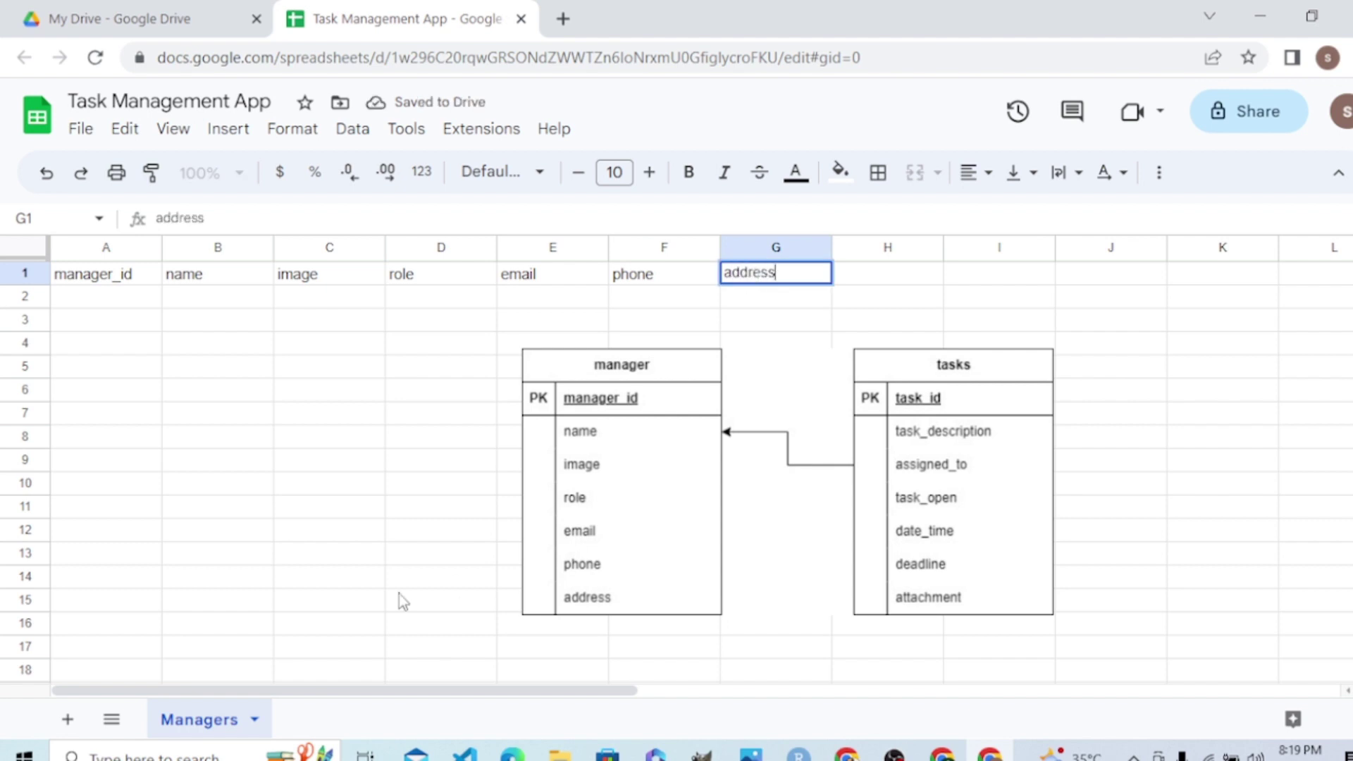
Add a new sheet and rename Sheet2 to 'Tasks'
left_click(70, 720)
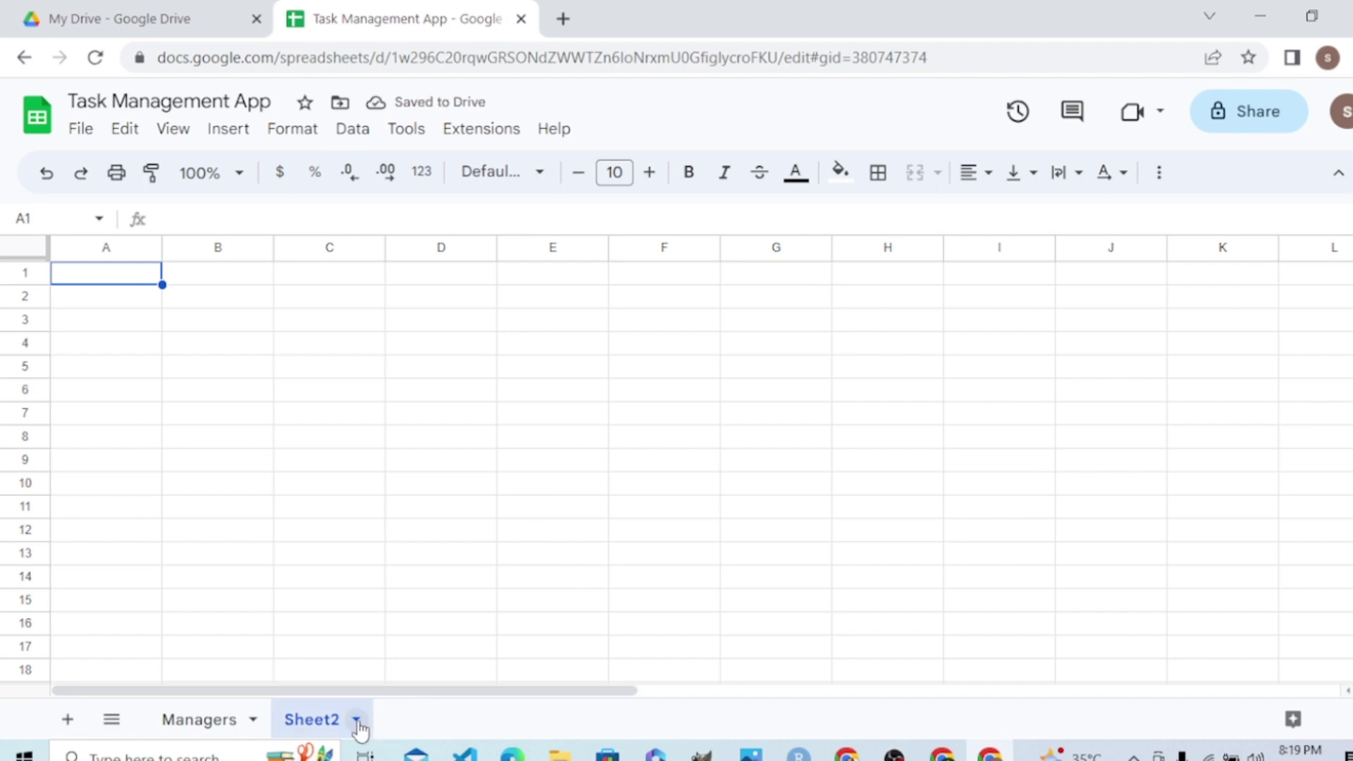
left_click(356, 719)
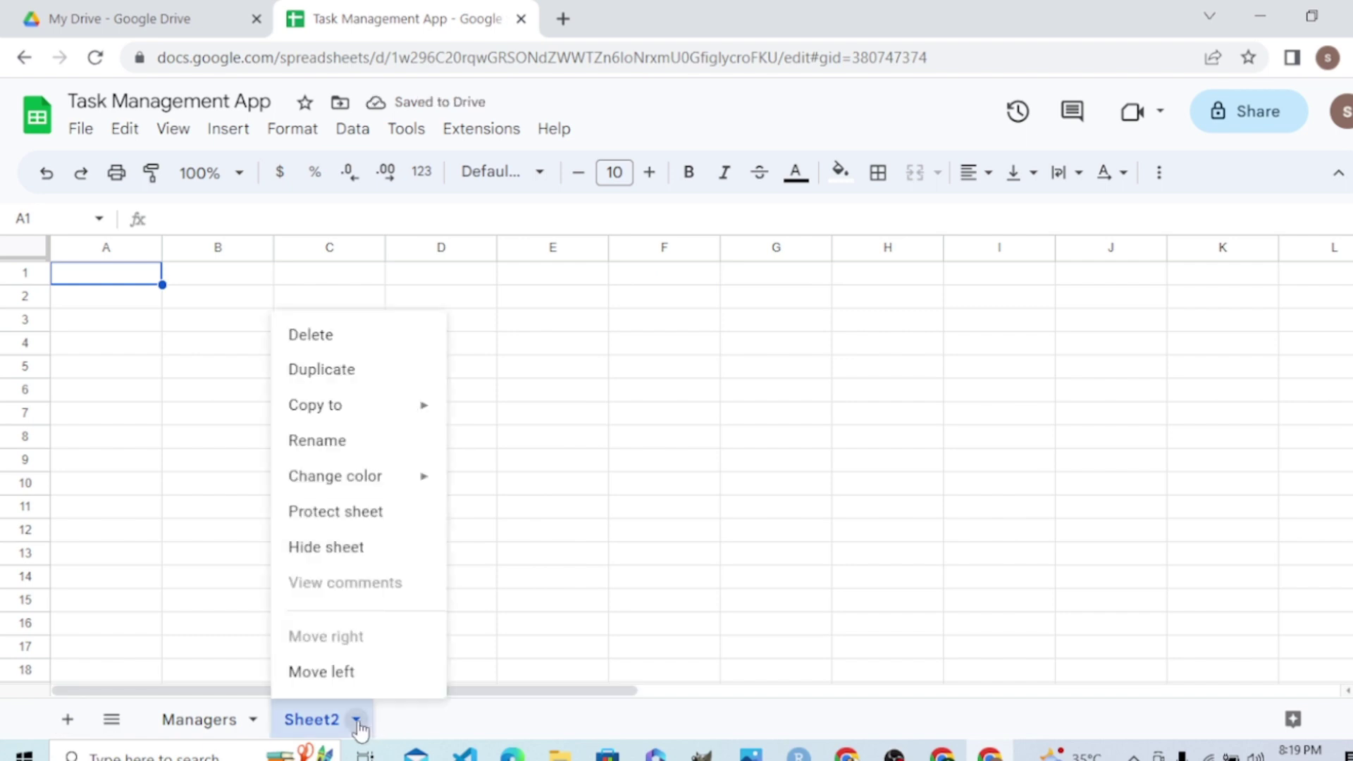
left_click(353, 442)
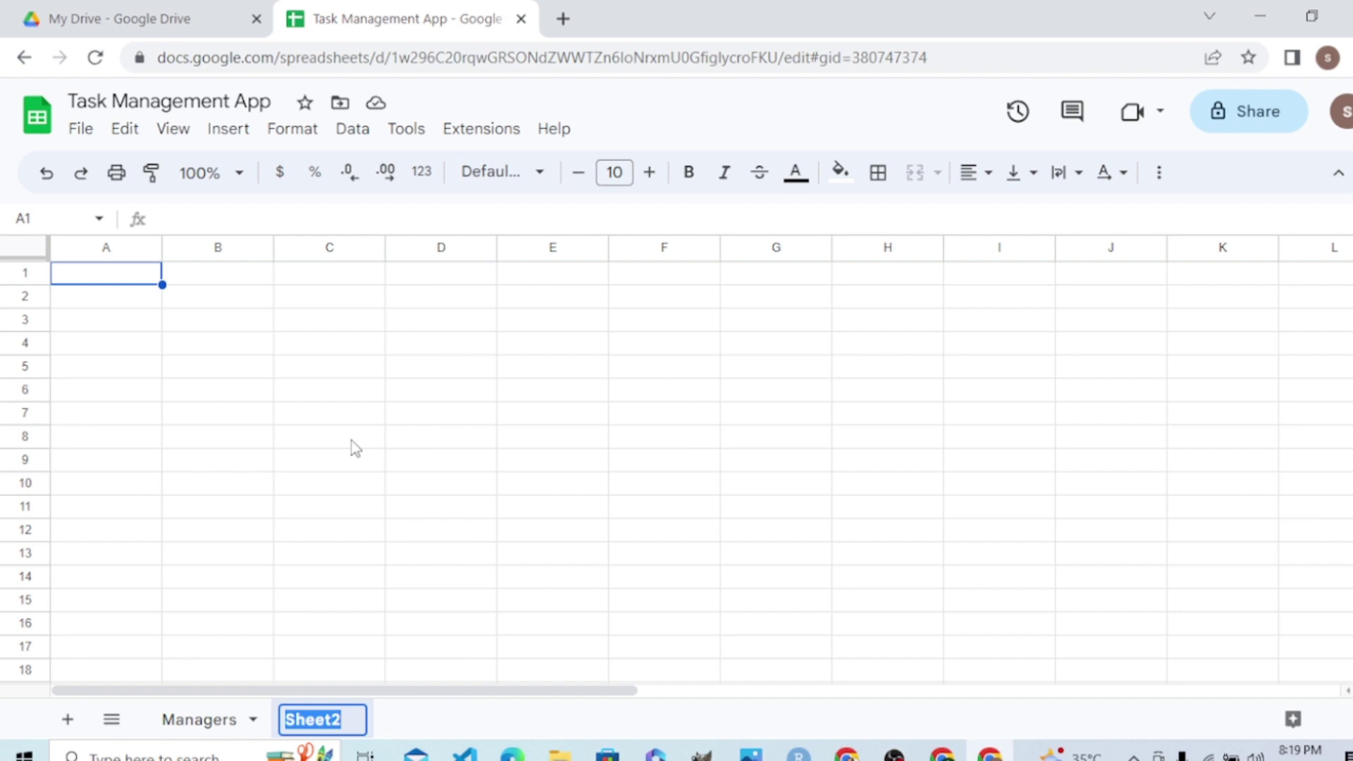
type("Tasks")
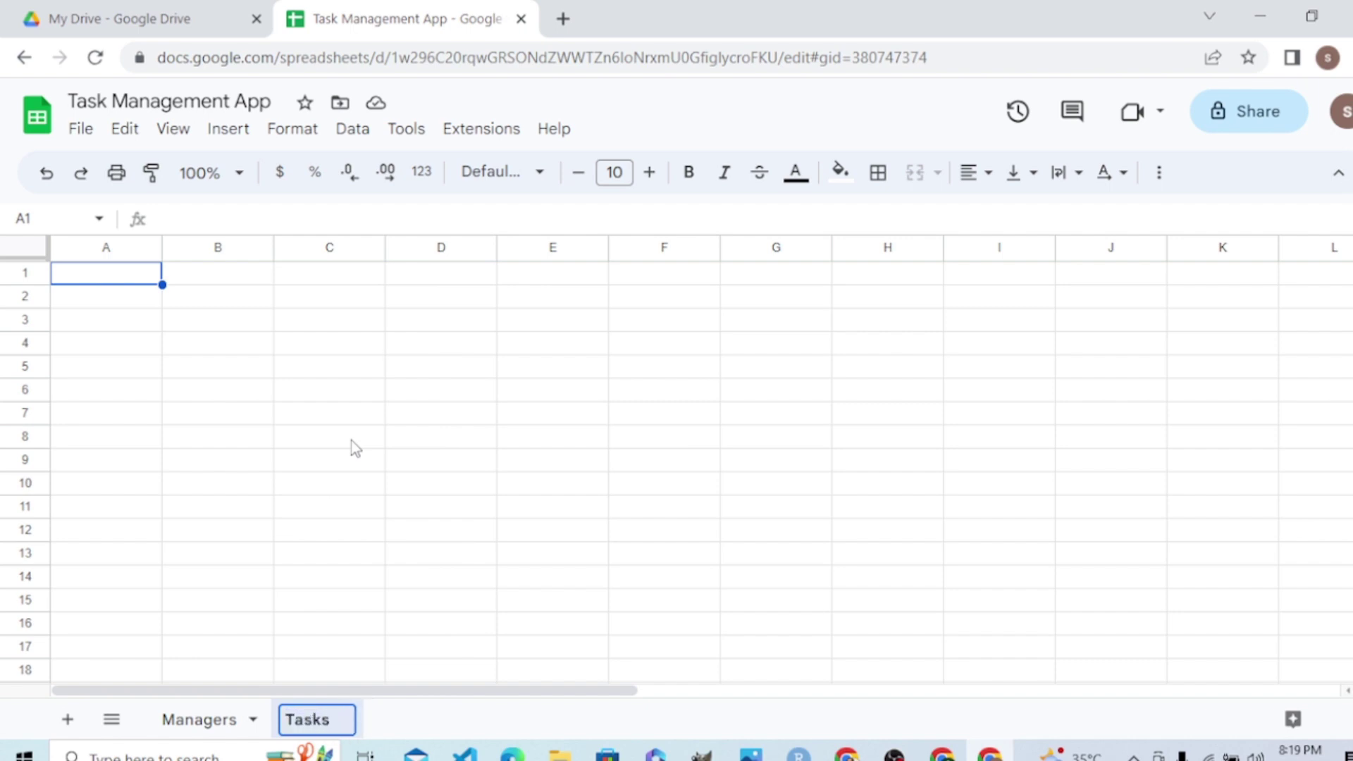
left_click(443, 716)
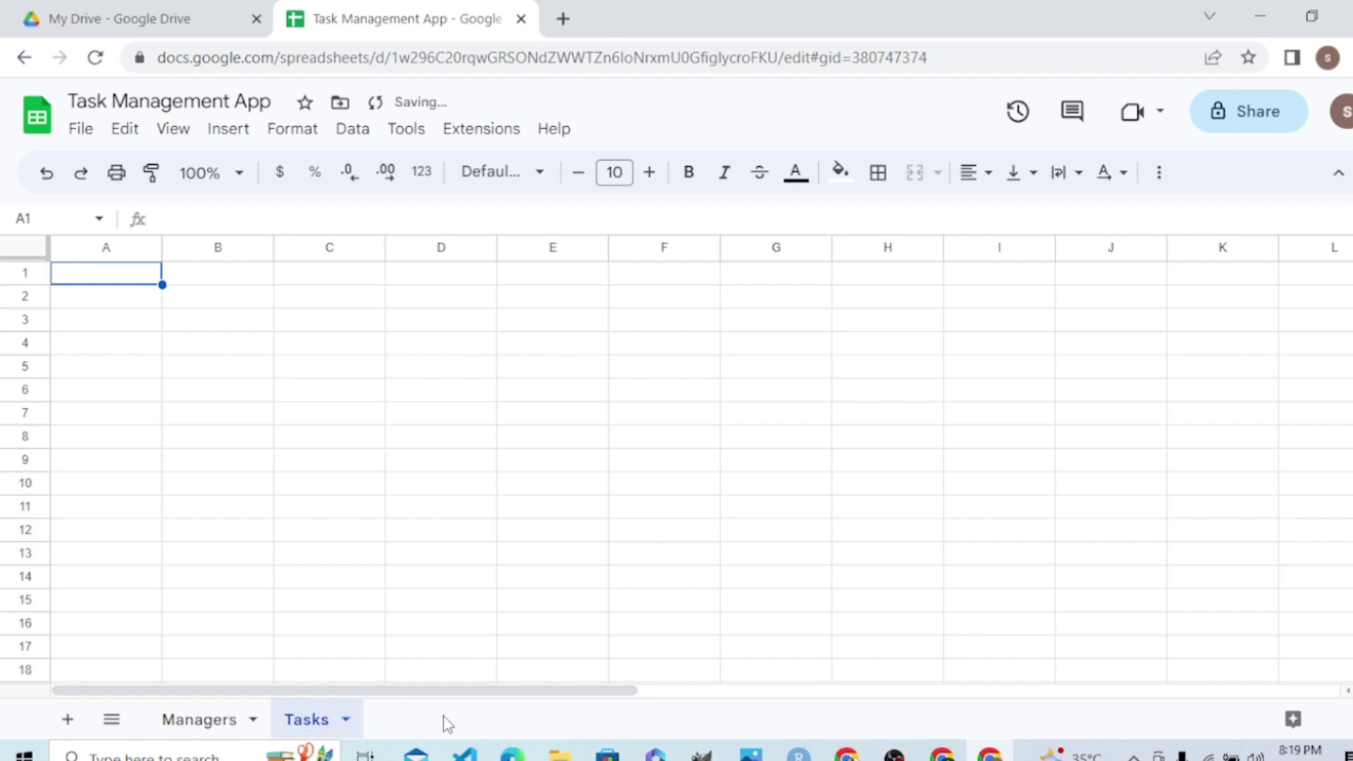
Insert the task_manager_app diagram over the Tasks cells and move it over columns E–J
left_click(227, 131)
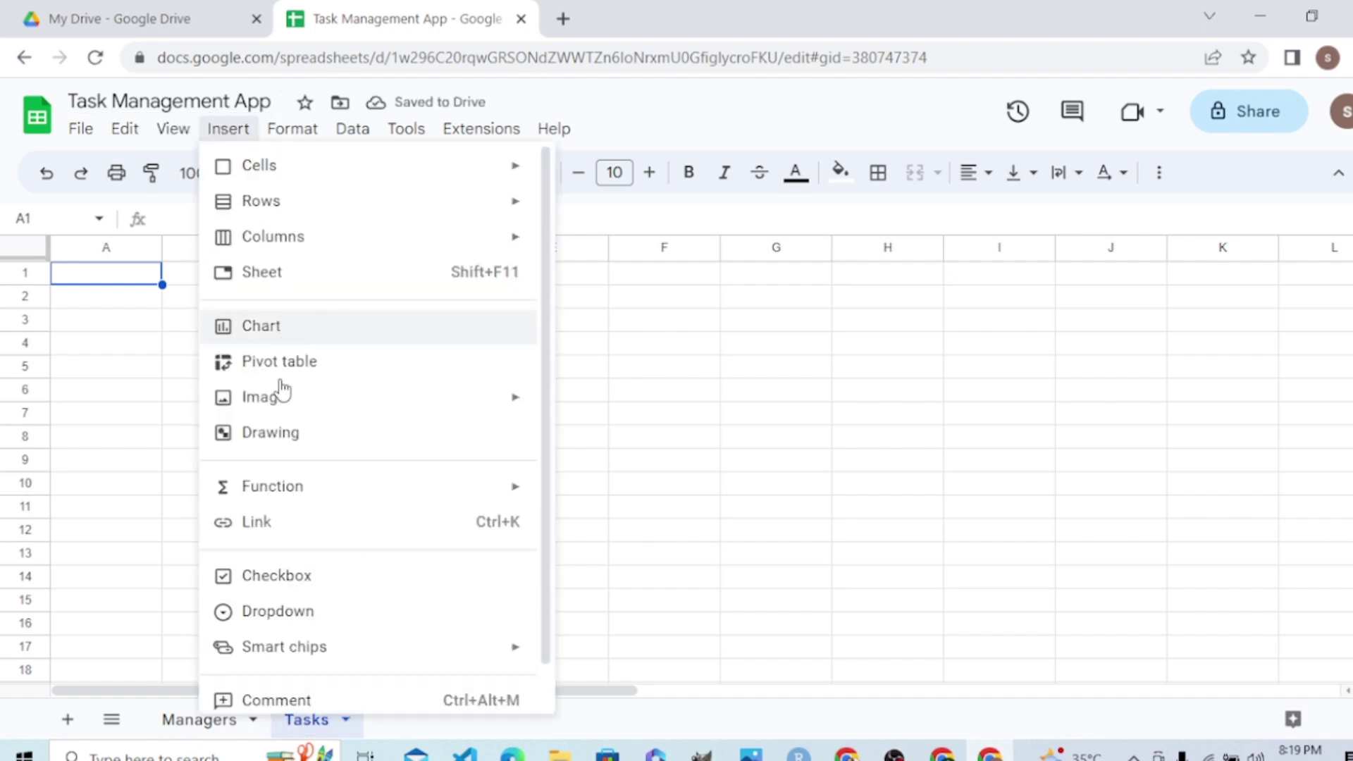
mouse_move(287, 498)
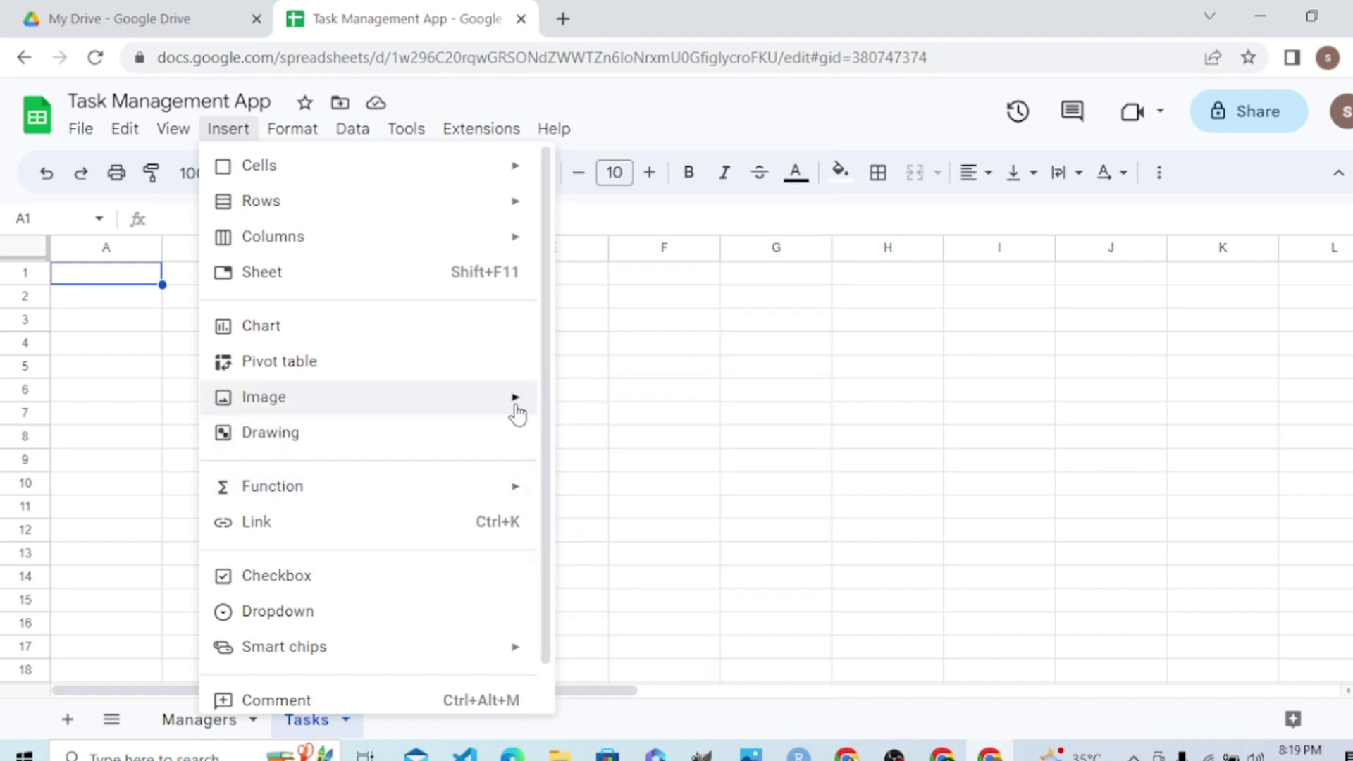
mouse_move(514, 398)
left_click(604, 438)
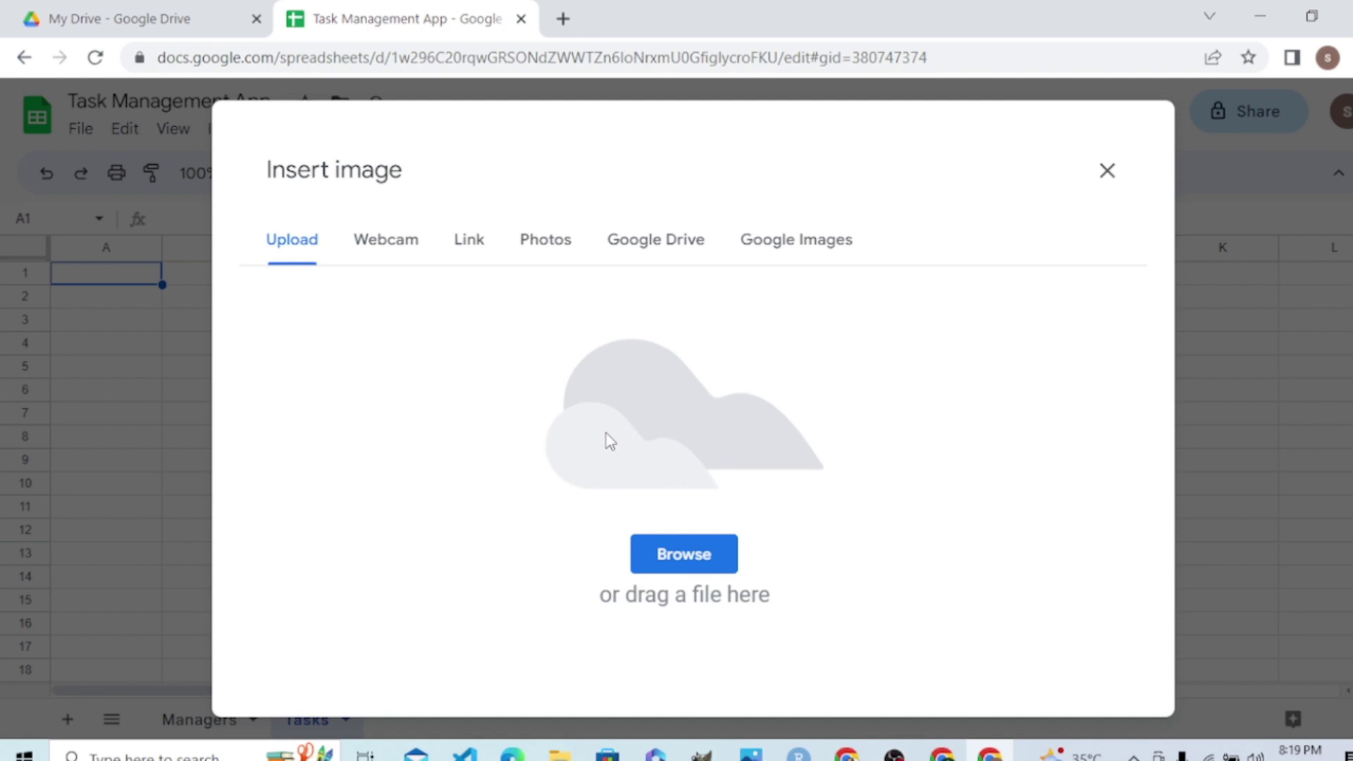
left_click(712, 571)
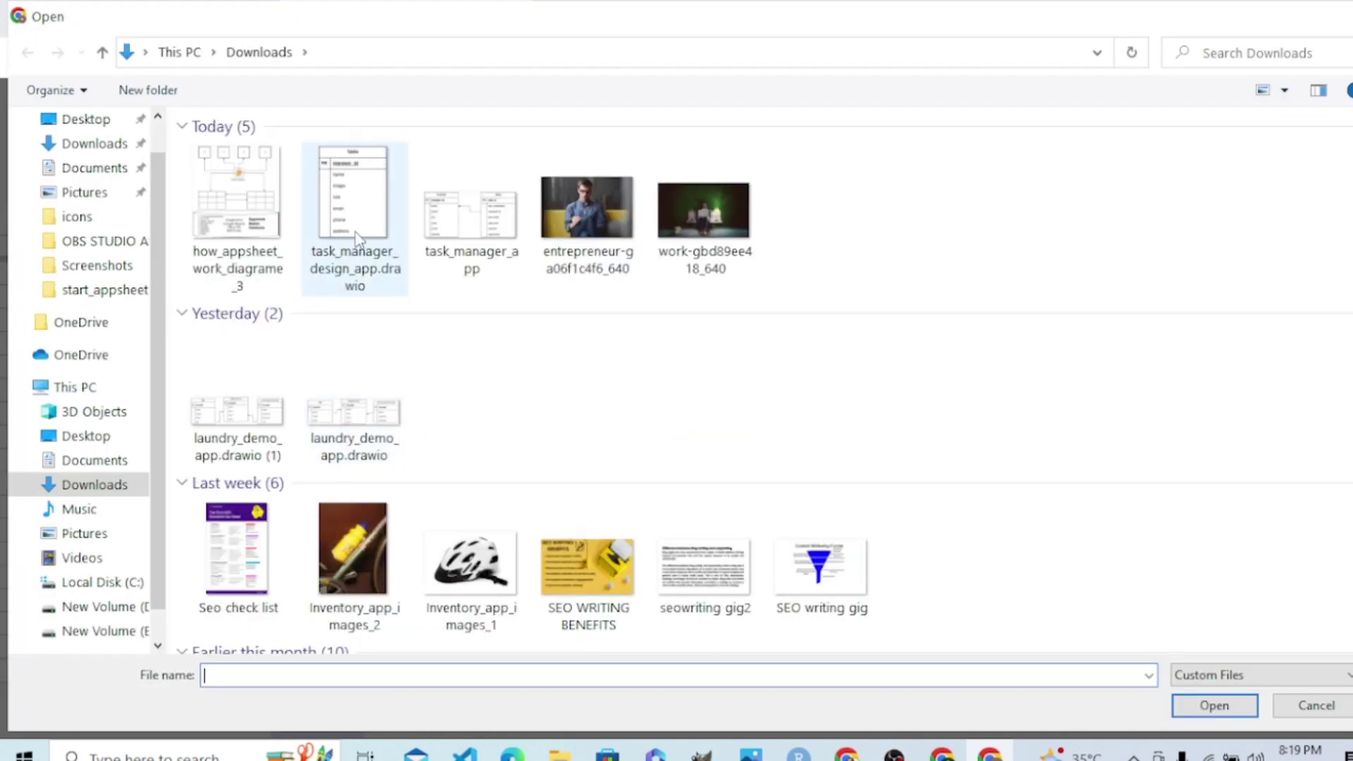
double_click(459, 241)
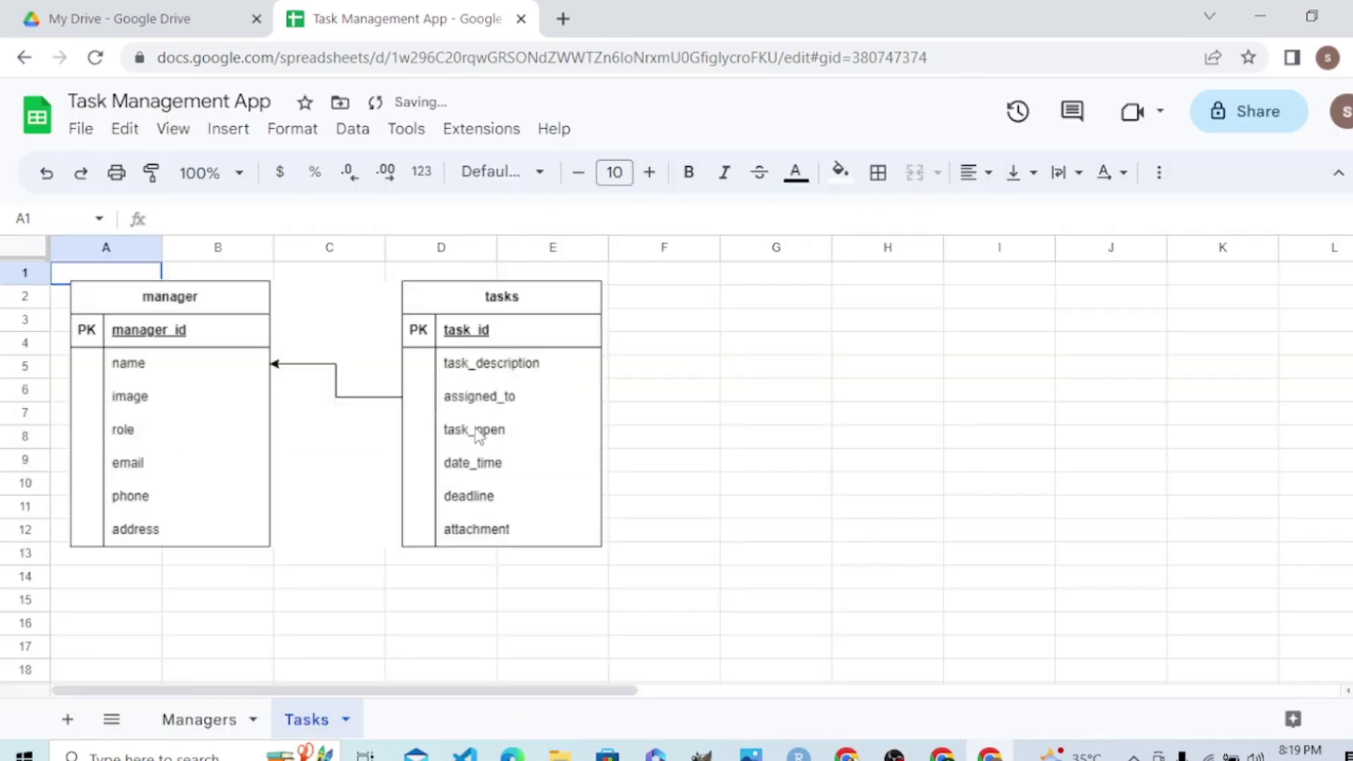
left_click(478, 434)
left_click_drag(472, 425, 961, 497)
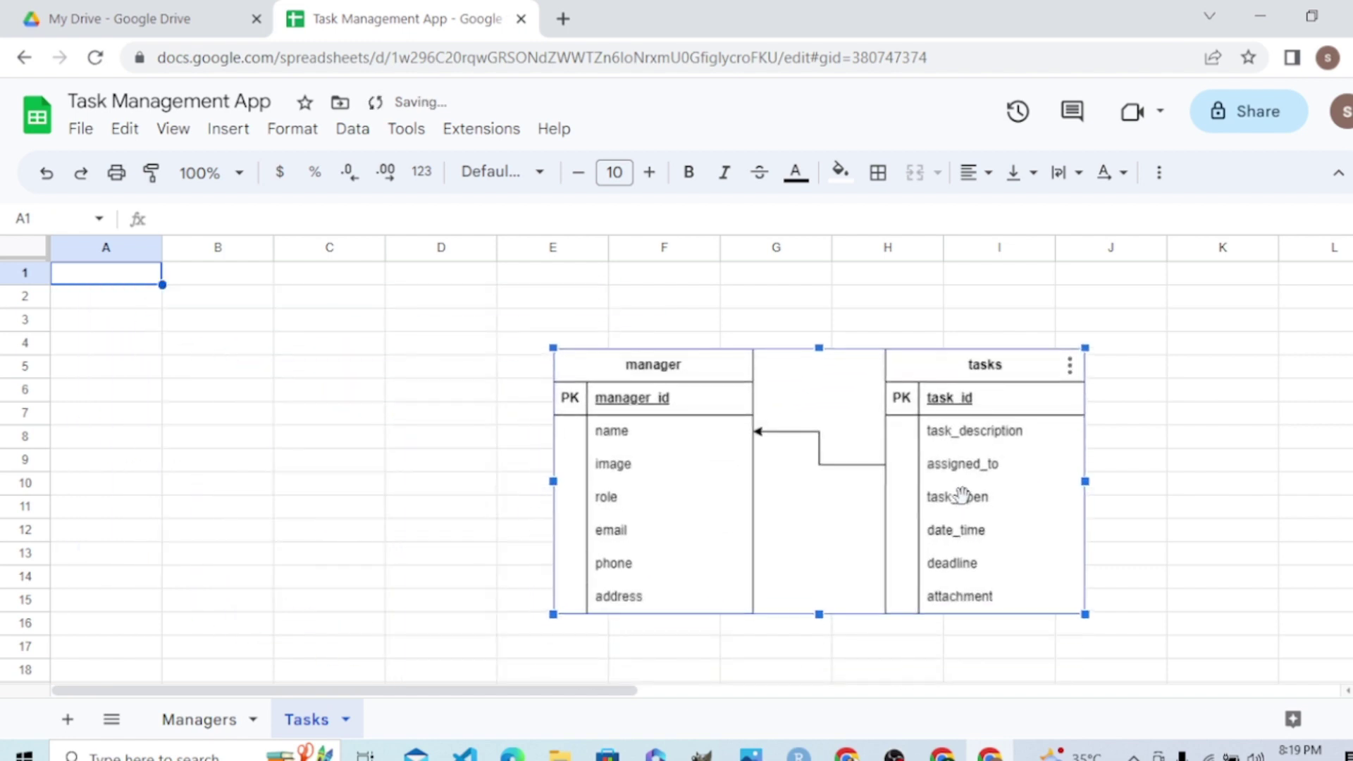
Enter headers task_id and task_description in A1 and B1
double_click(131, 276)
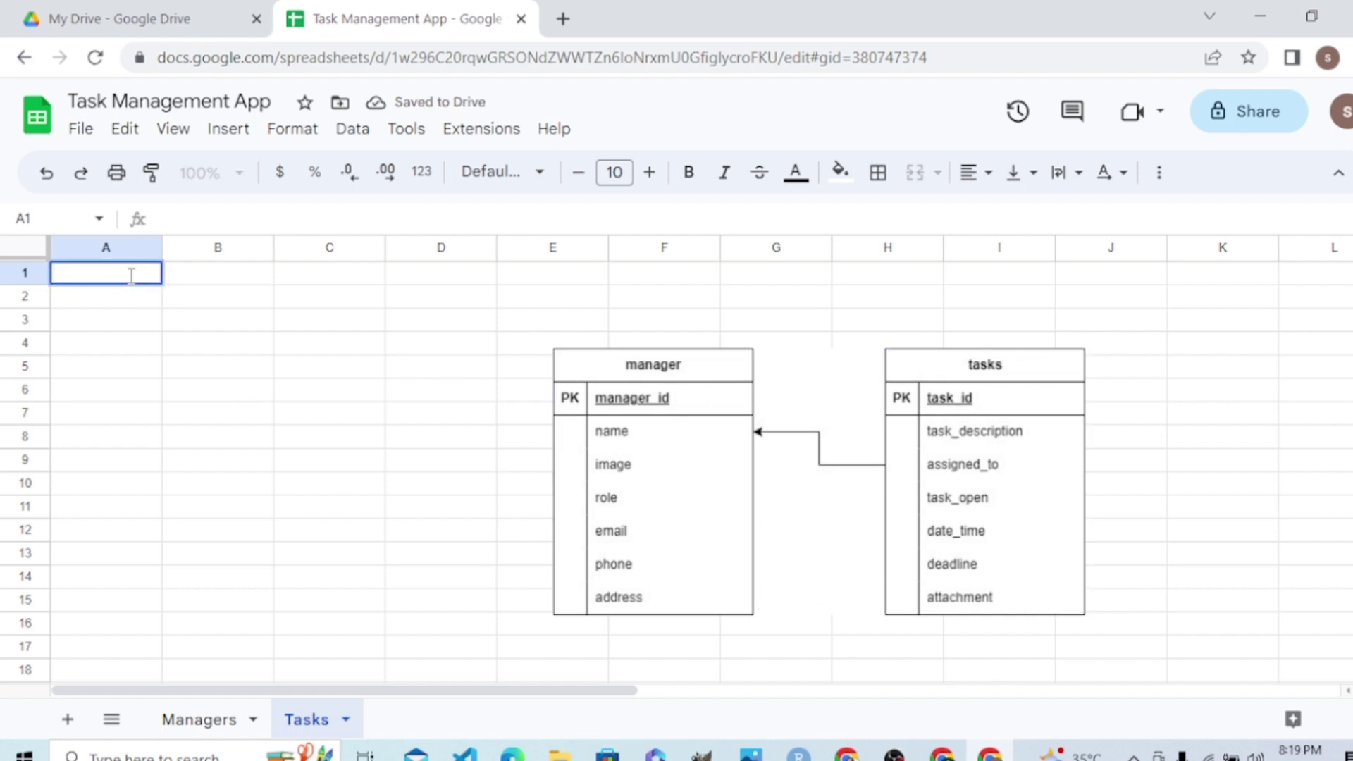
type("task")
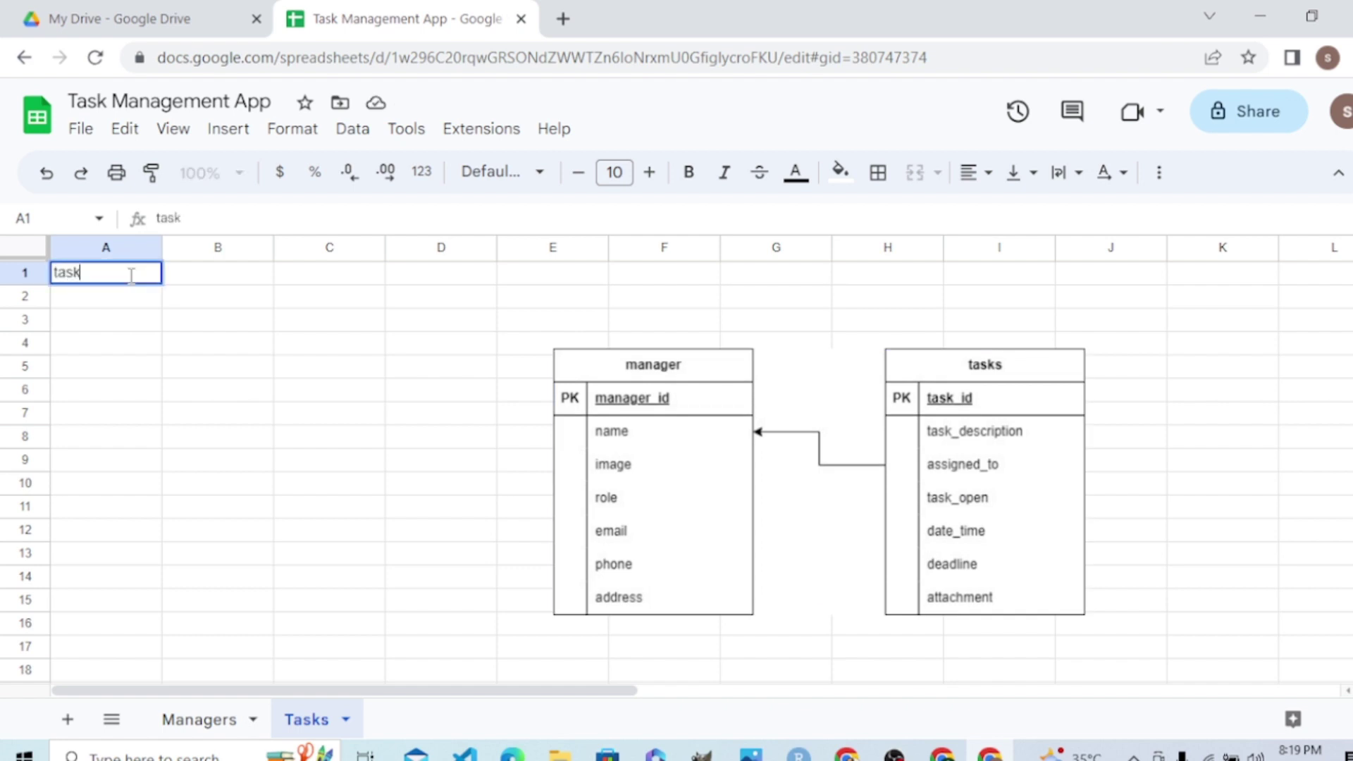
type("_id")
left_click(207, 279)
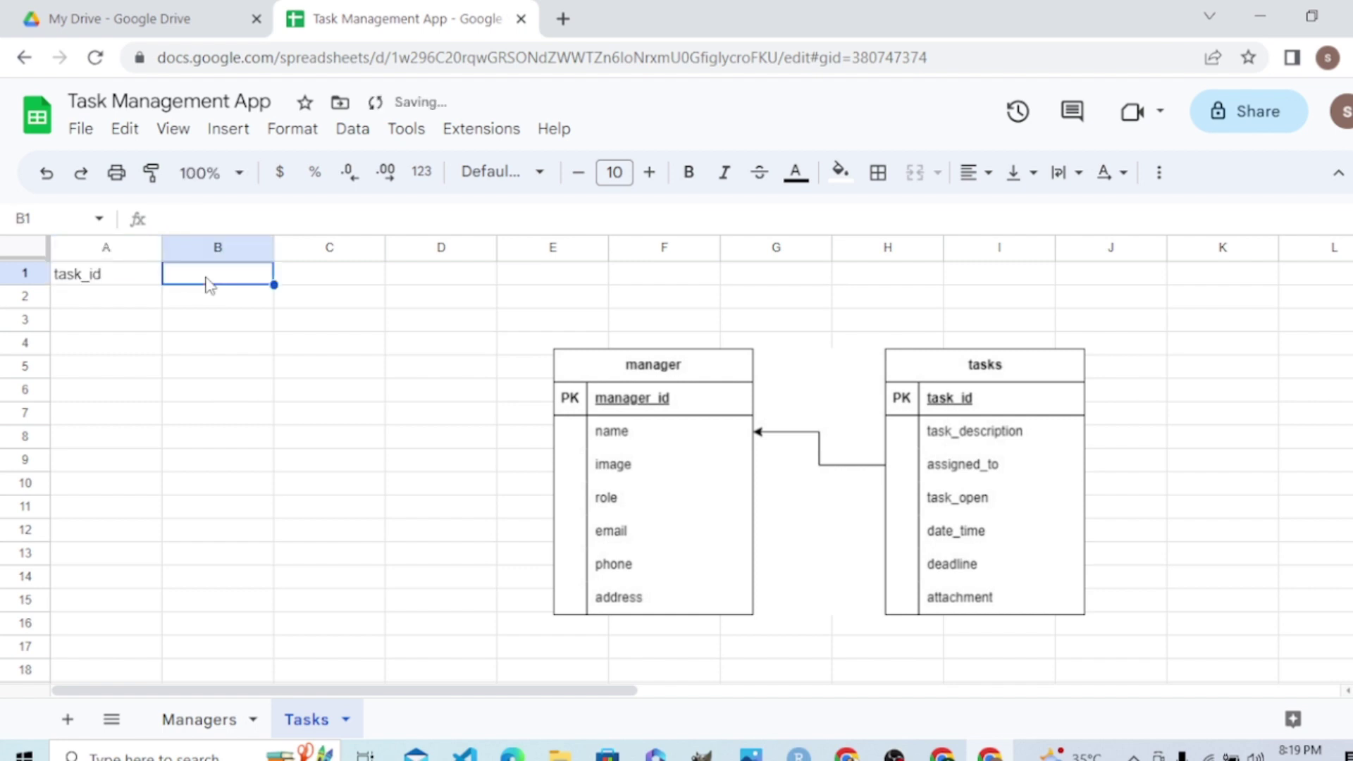
type("task")
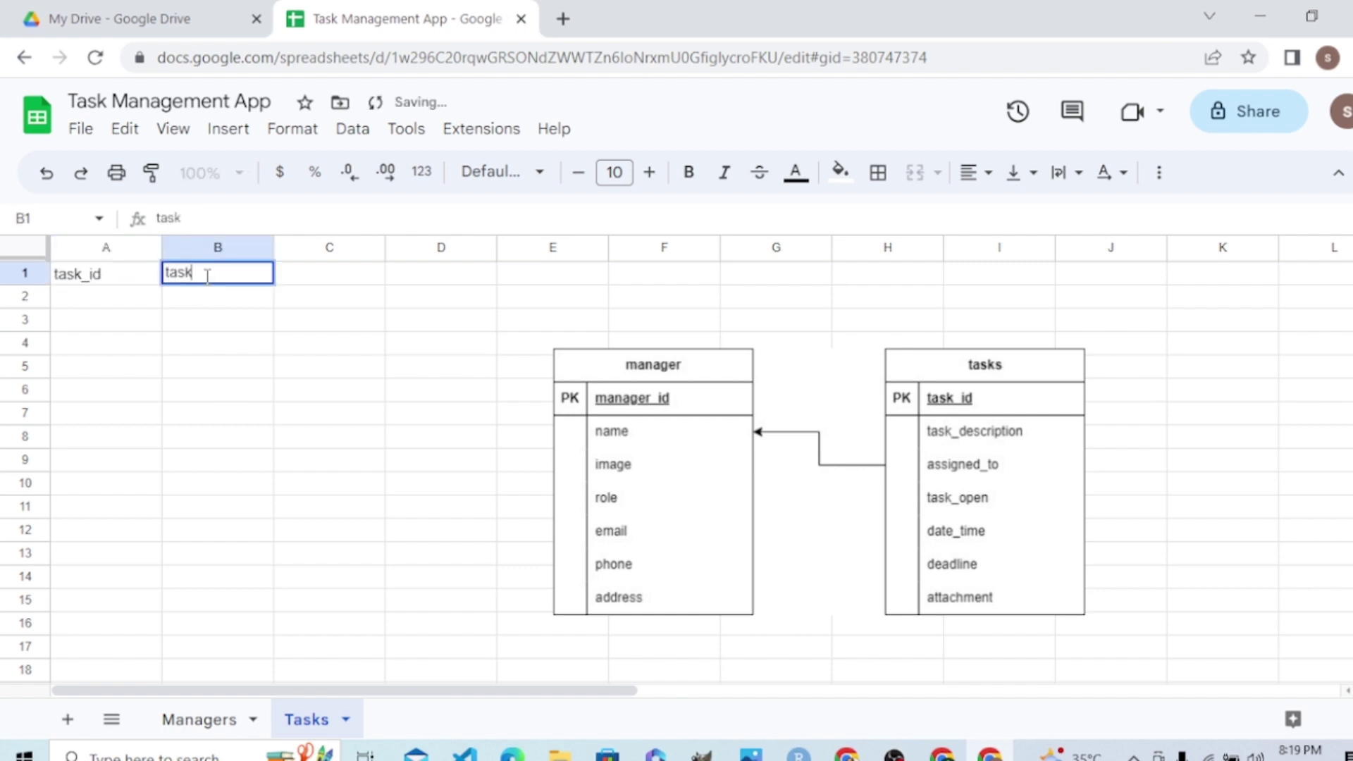
type("_desci")
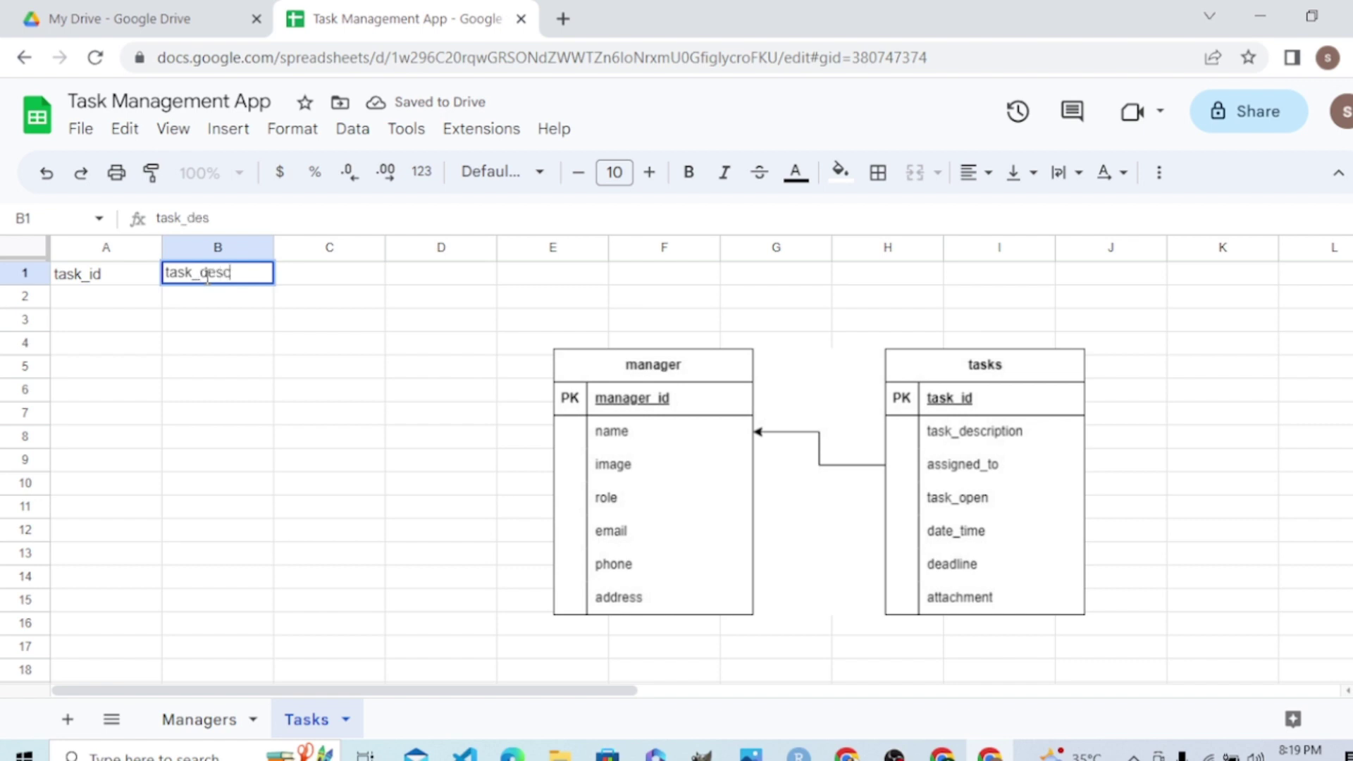
key("BackSpace")
type("crip")
key("BackSpace")
key("BackSpace")
key("BackSpace")
key("BackSpace")
type("ript")
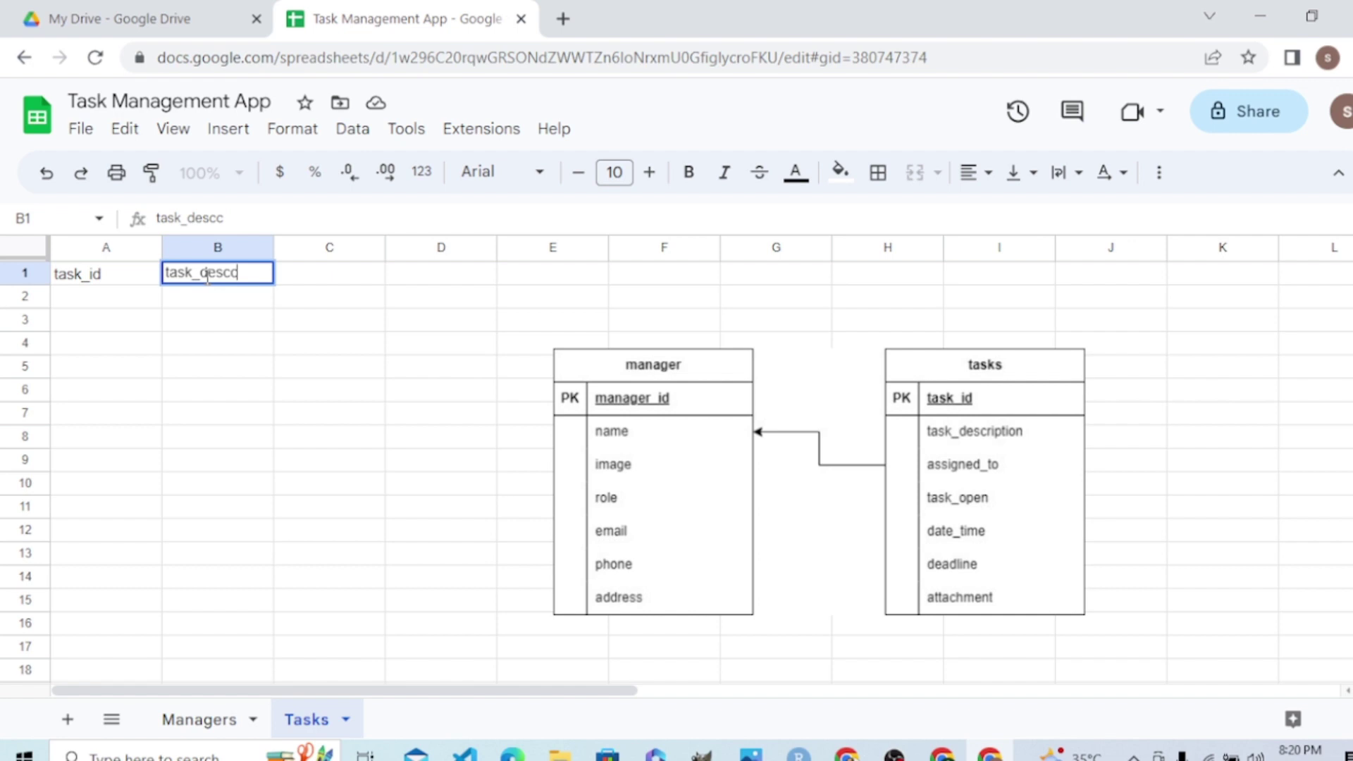
type("ion")
left_click(319, 284)
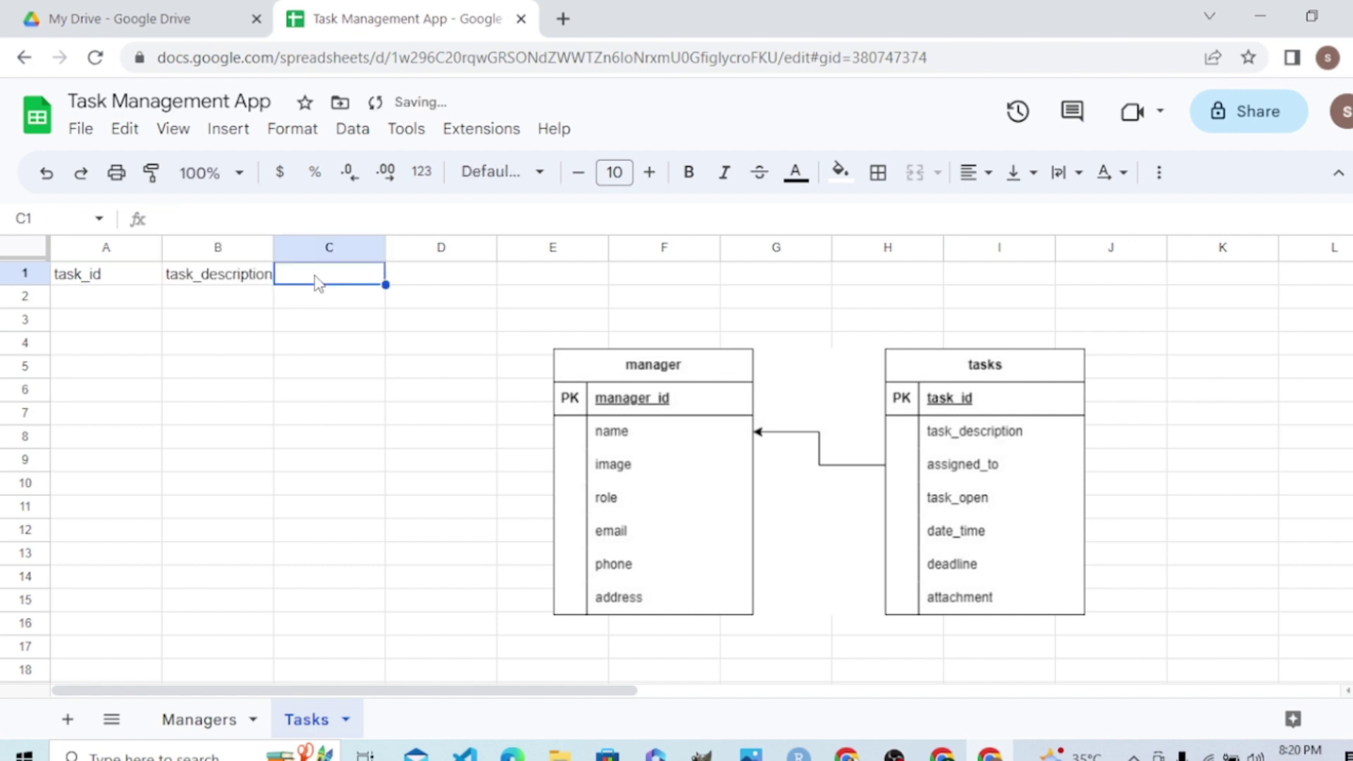
Add headers task_status, date_time and deadline in C1:E1
type("task")
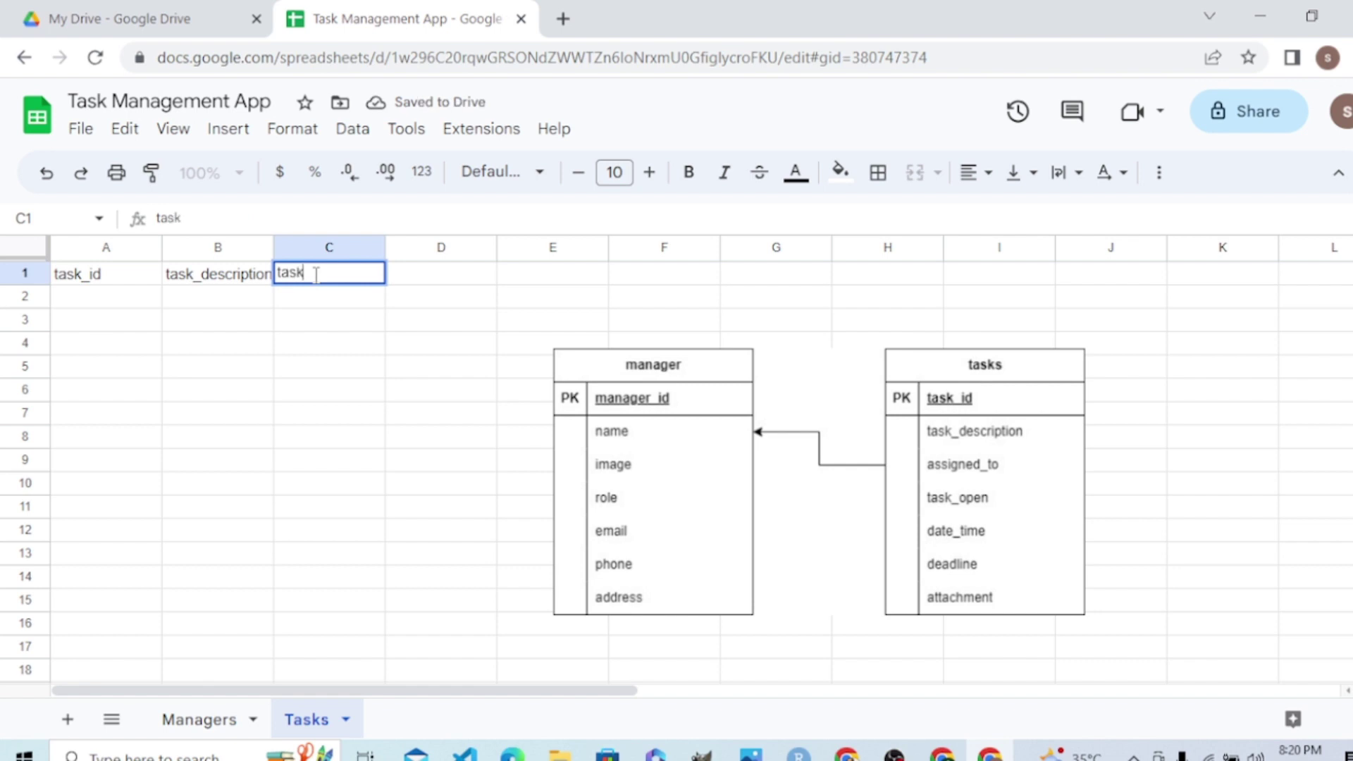
type("_st")
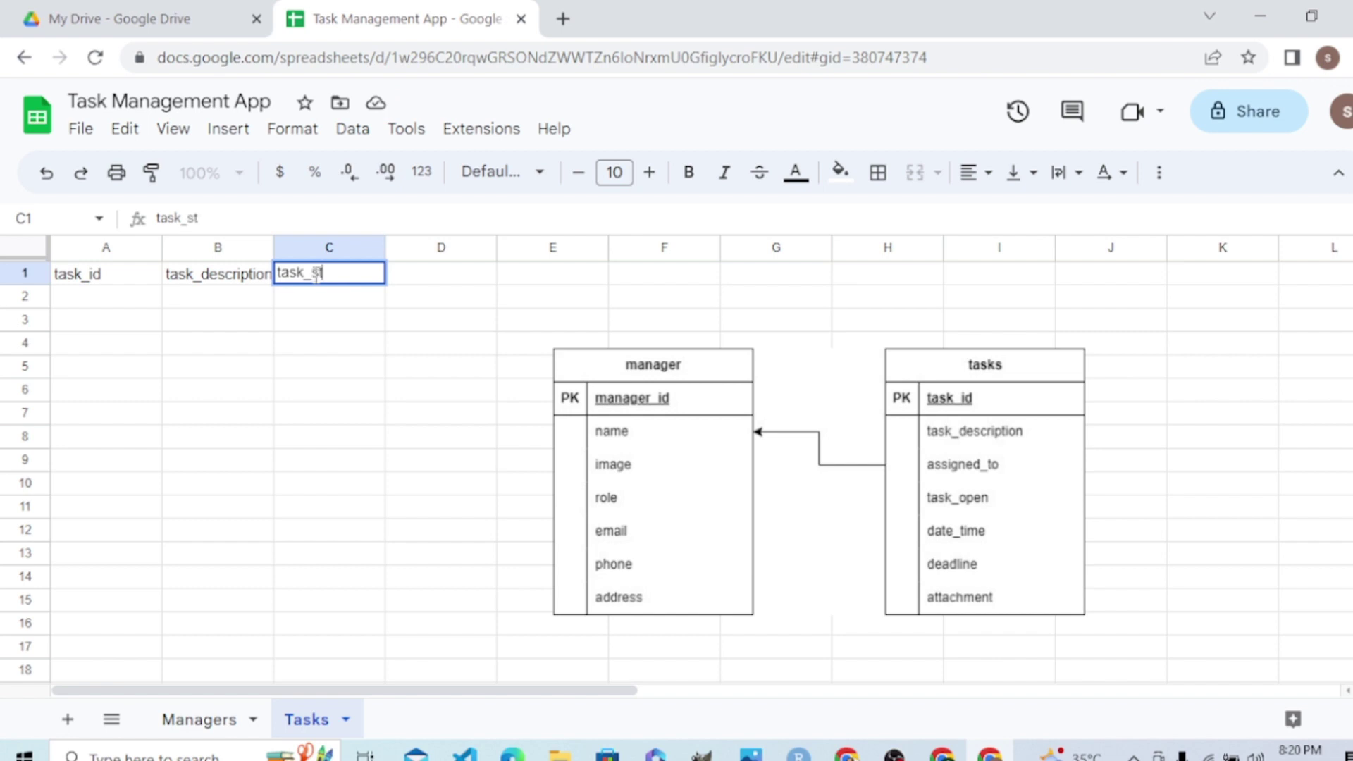
type("atus")
left_click(407, 280)
type("da")
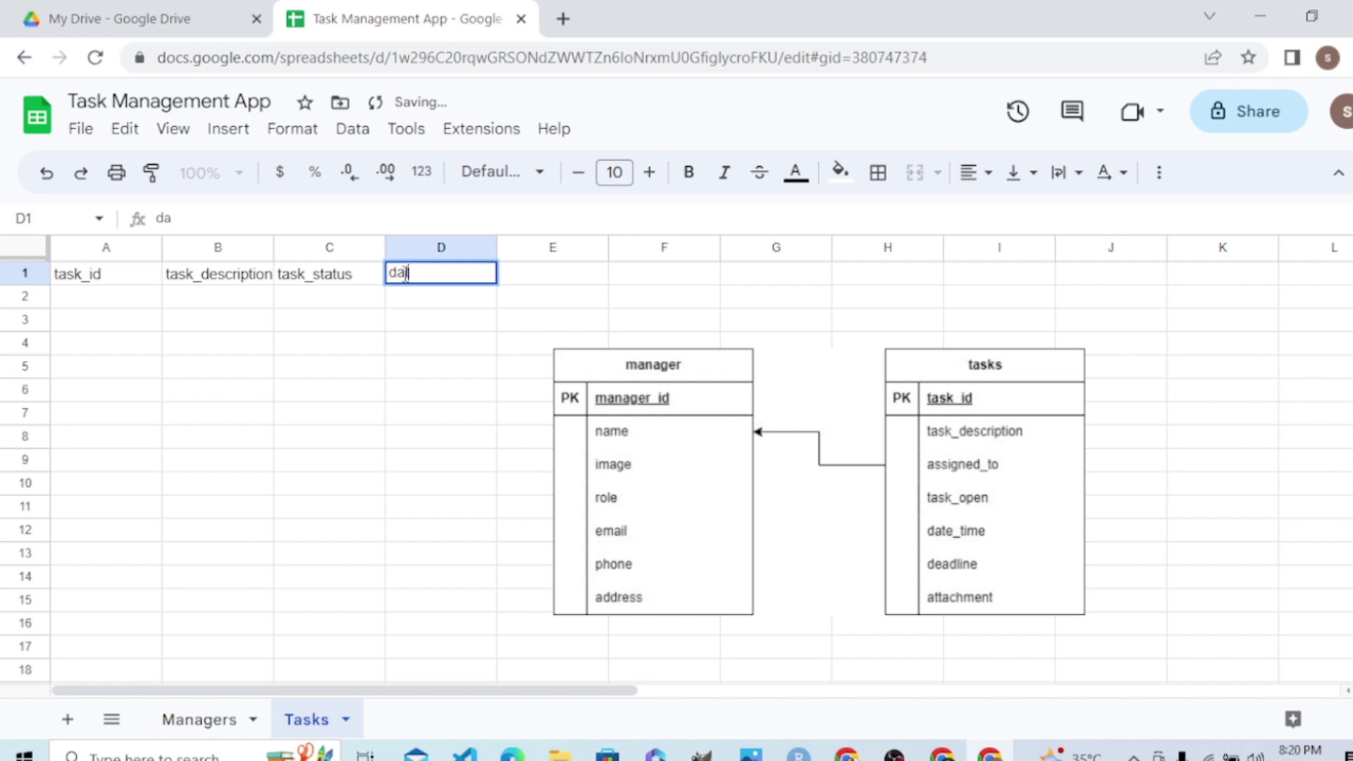
type("te_t")
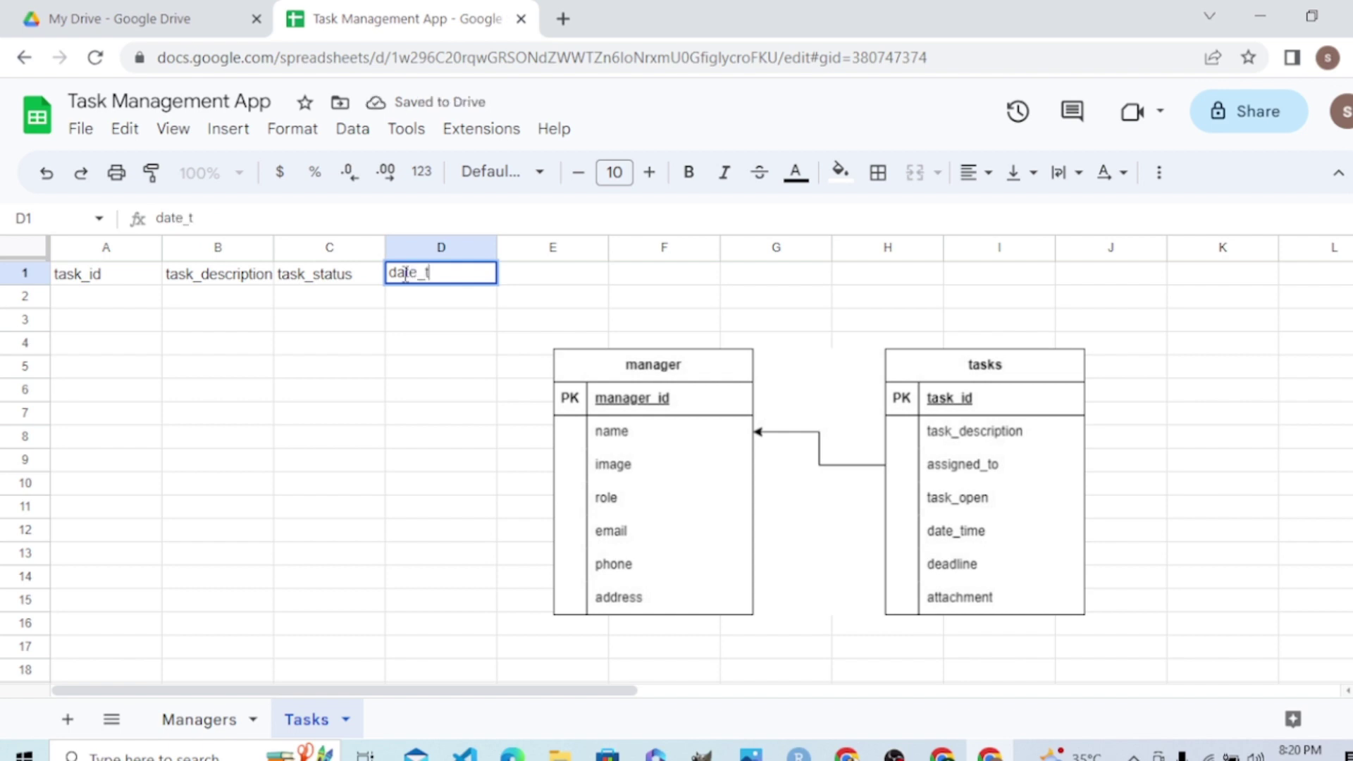
type("ime")
left_click(533, 280)
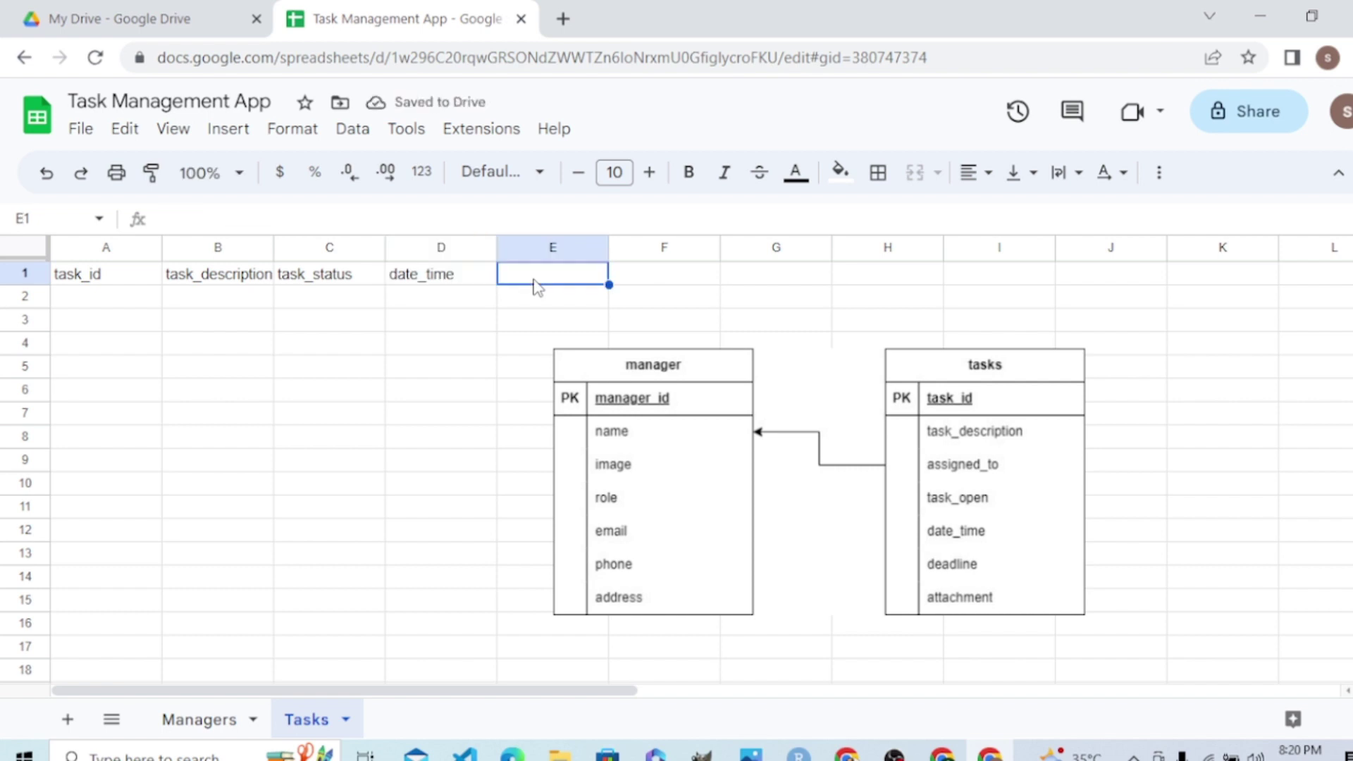
type("deadline")
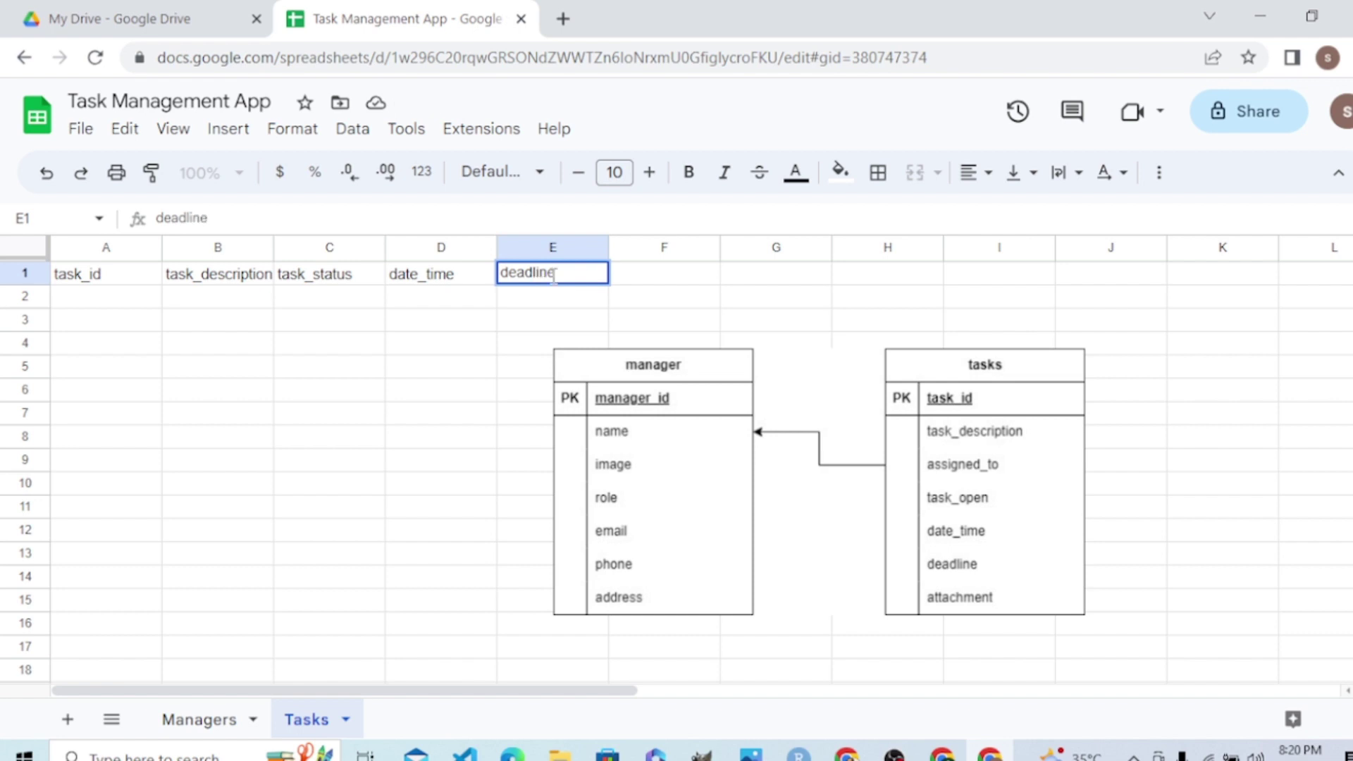
left_click(704, 282)
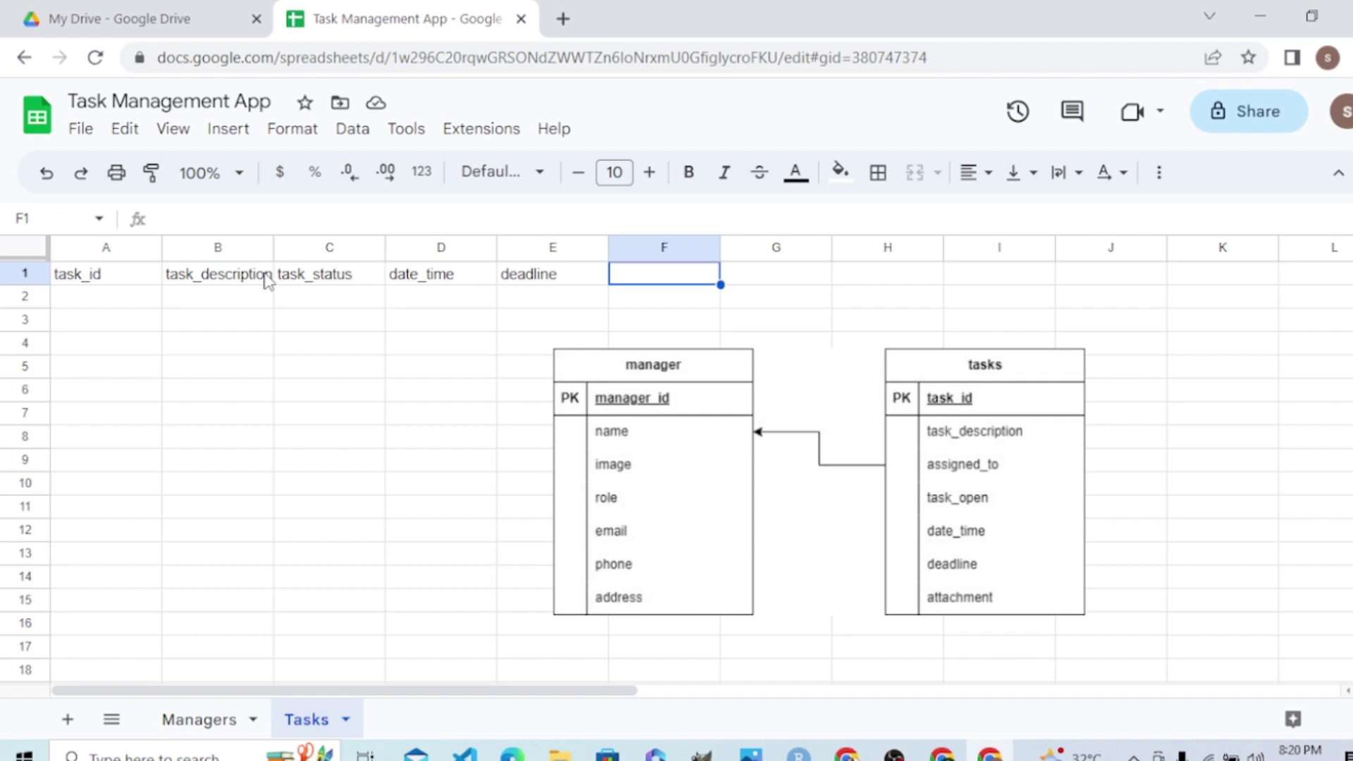
Insert a column before task_status headed assigned_to, and type attachment in G1
left_click(312, 248)
right_click(311, 251)
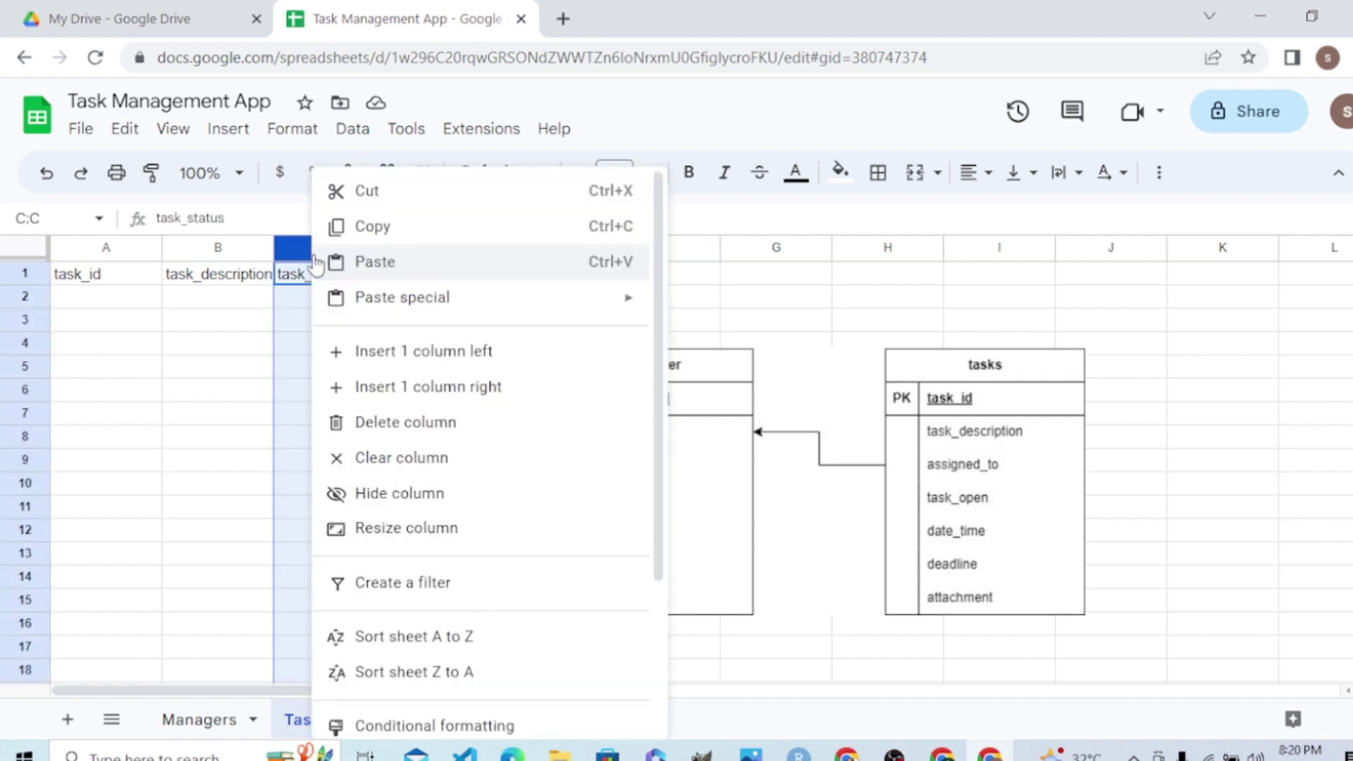
left_click(365, 369)
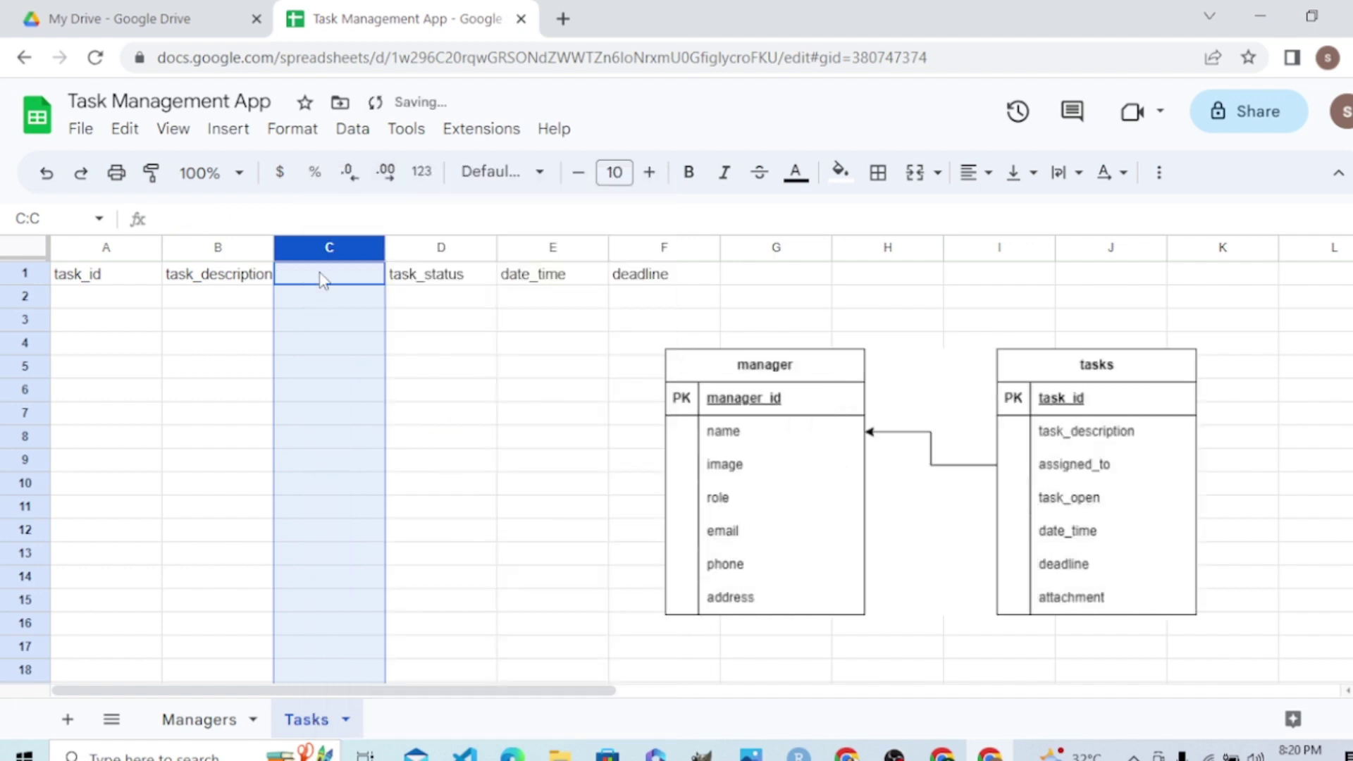
double_click(321, 273)
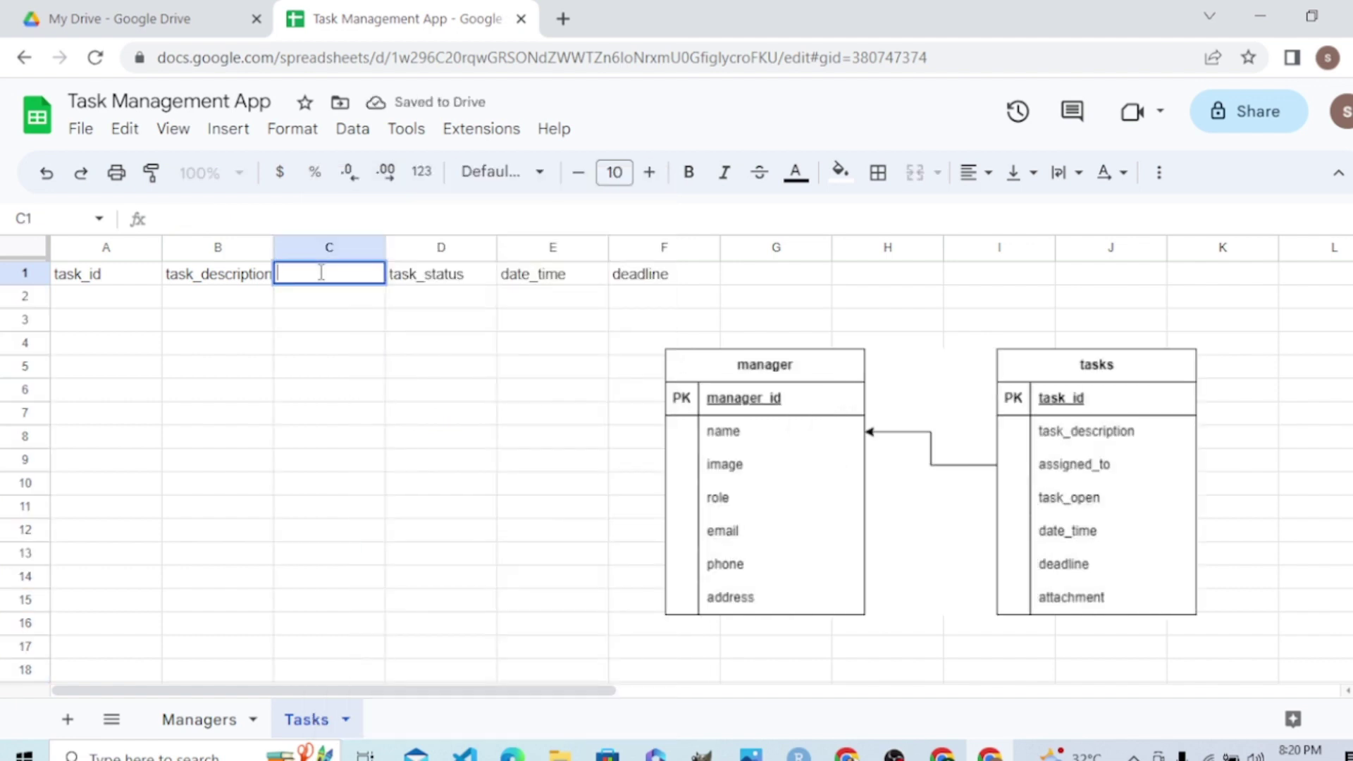
type("assigned")
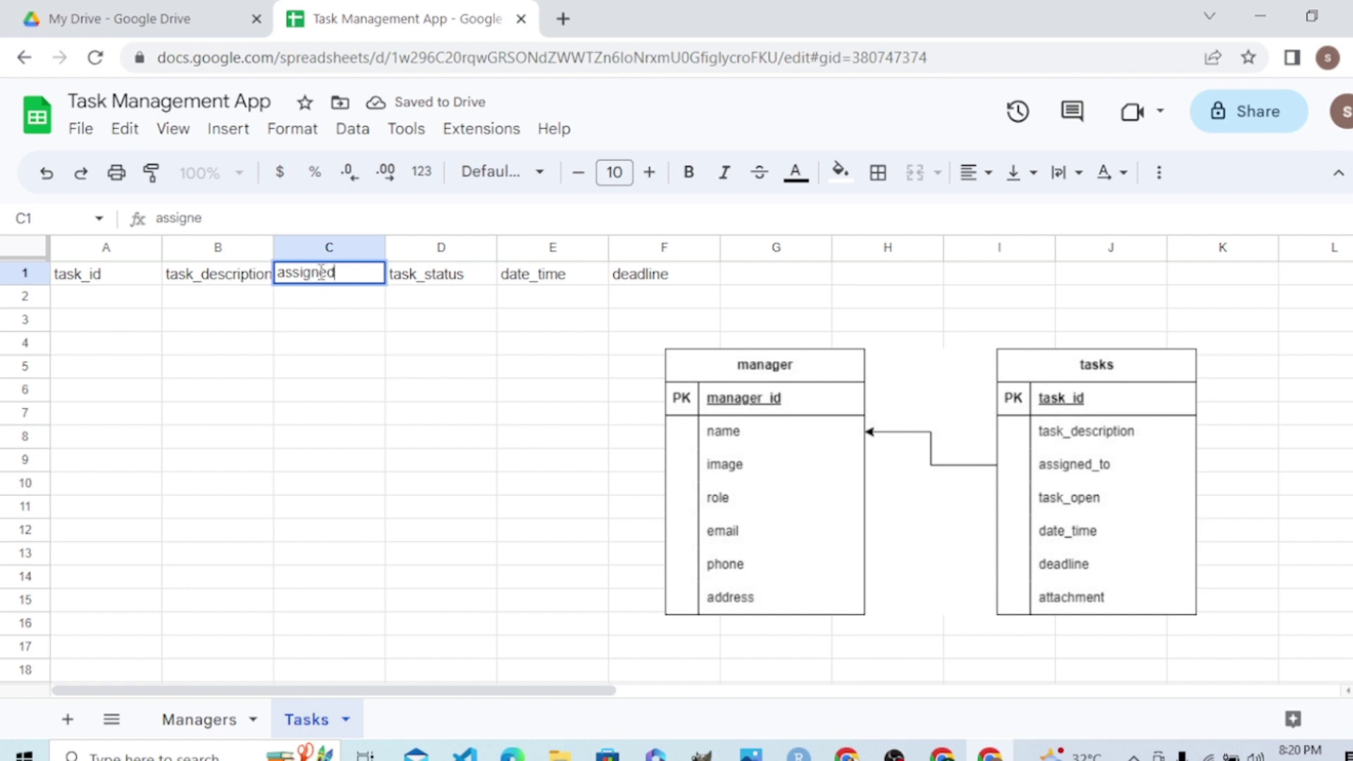
type("_to")
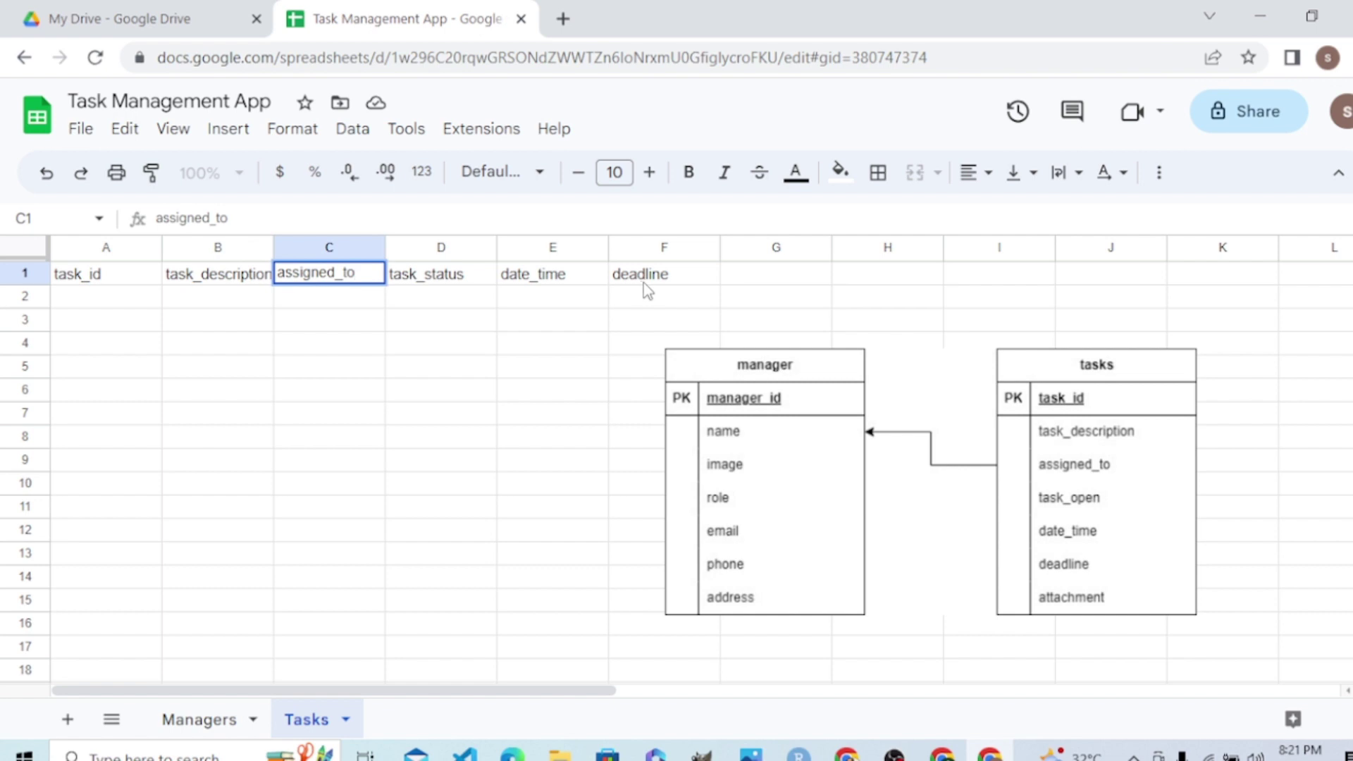
left_click(755, 282)
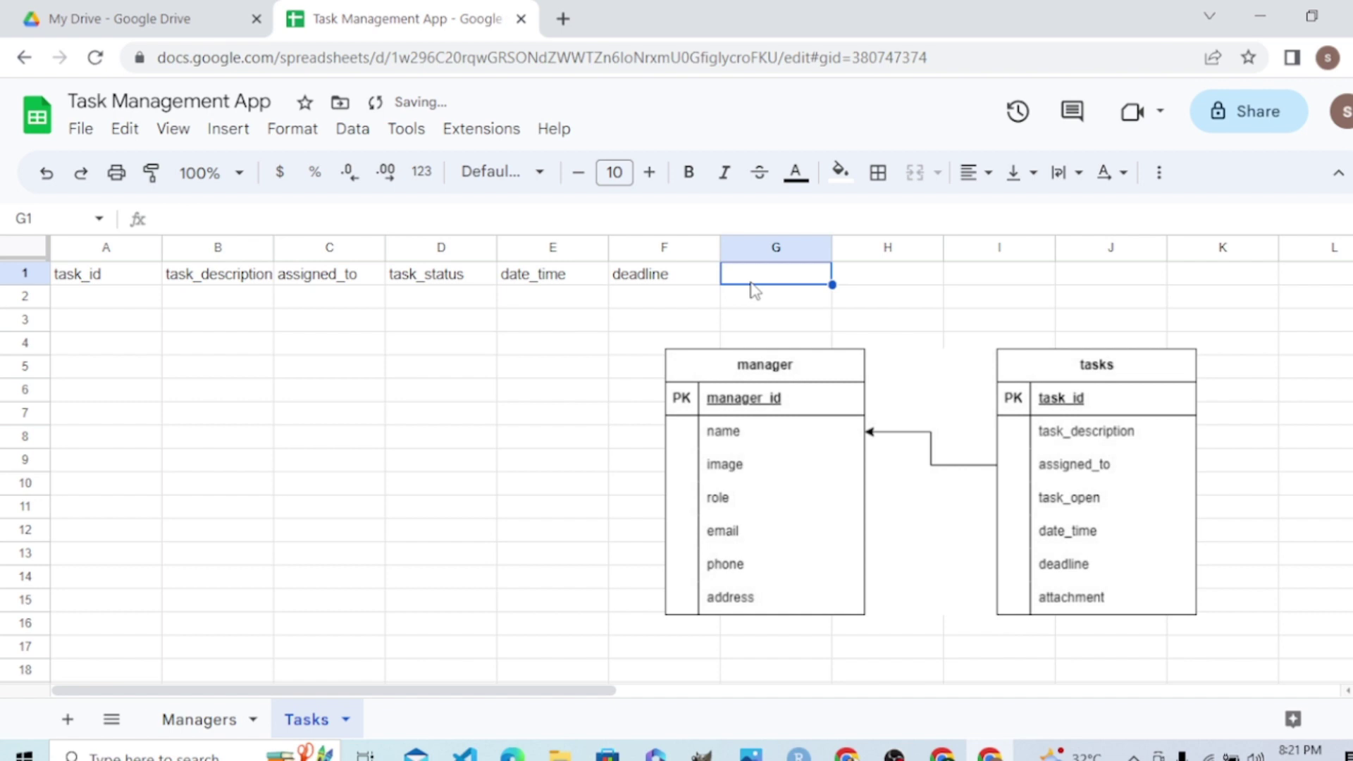
type("a")
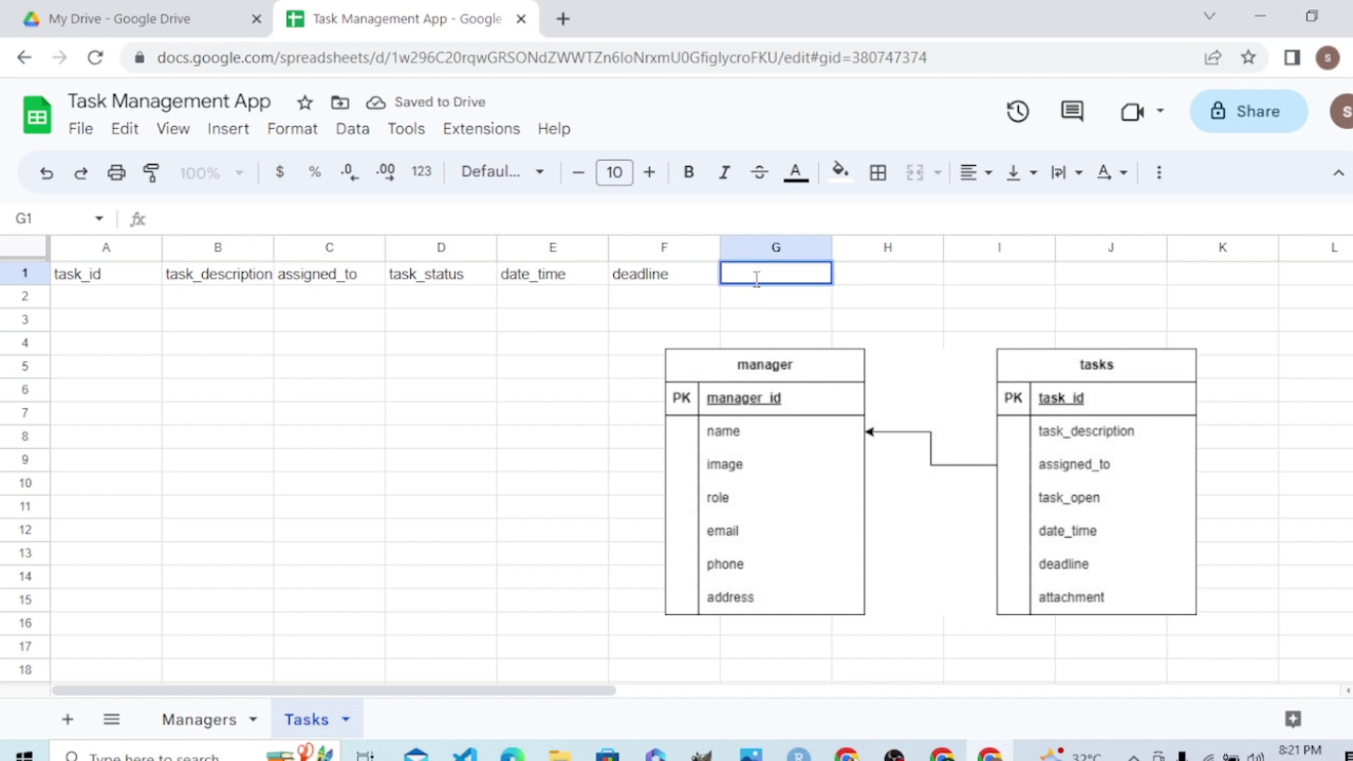
type("ttachment")
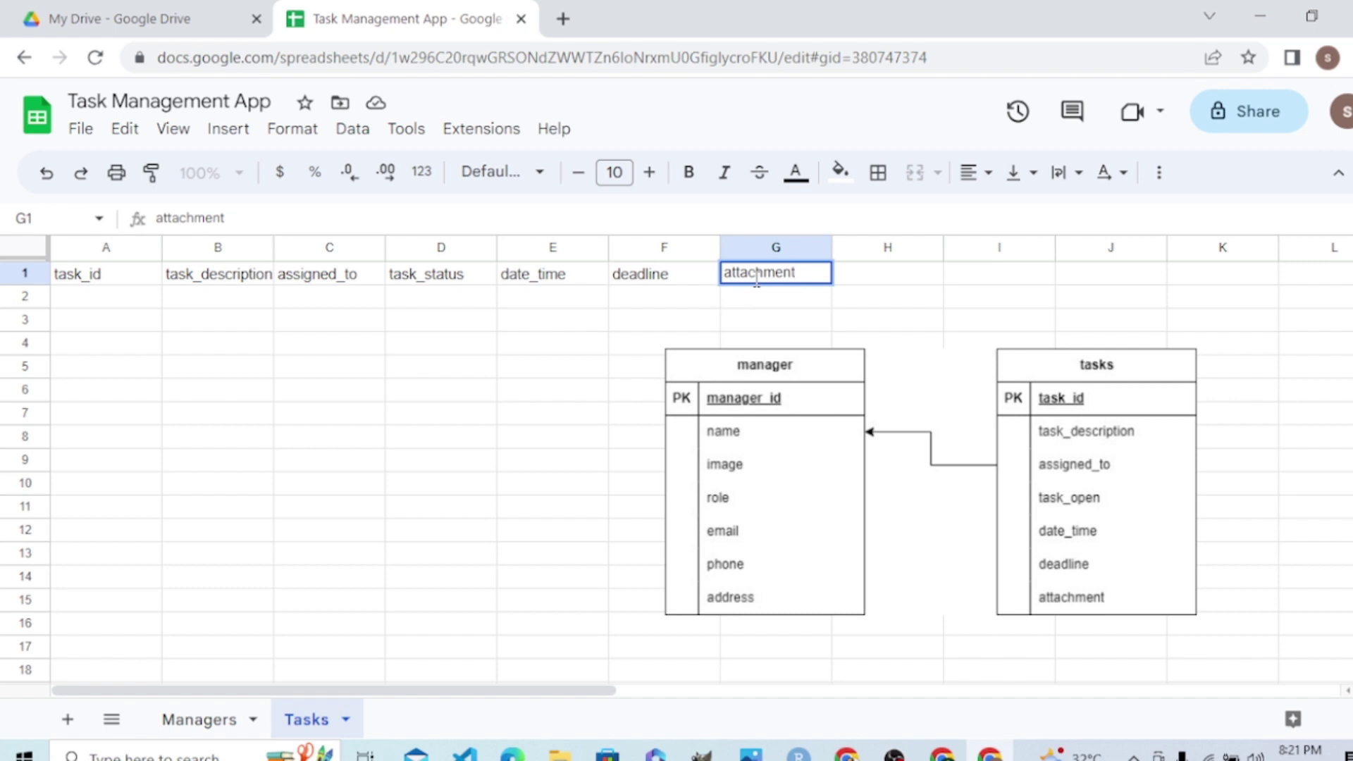
Commit the attachment header, then delete the diagram image from the Tasks and Managers sheets
left_click(465, 367)
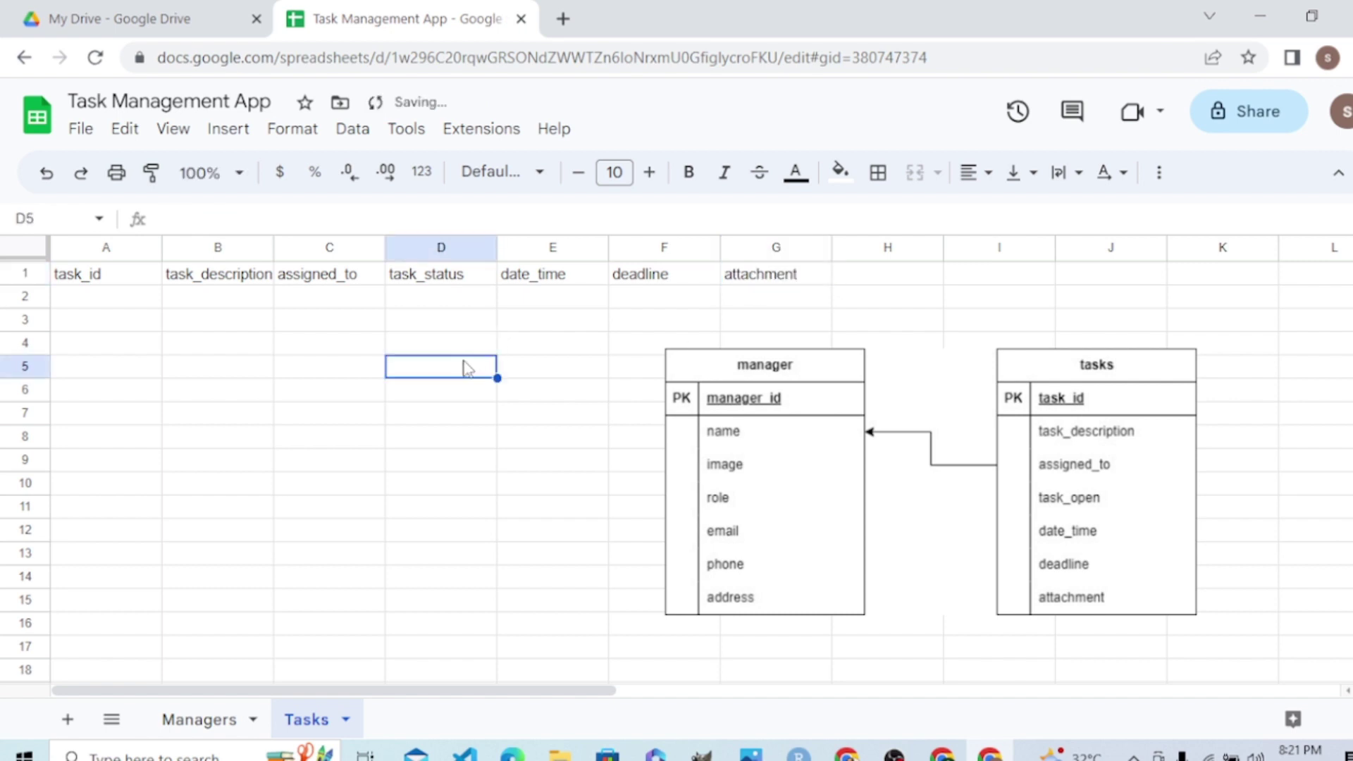
left_click(800, 495)
key("Delete")
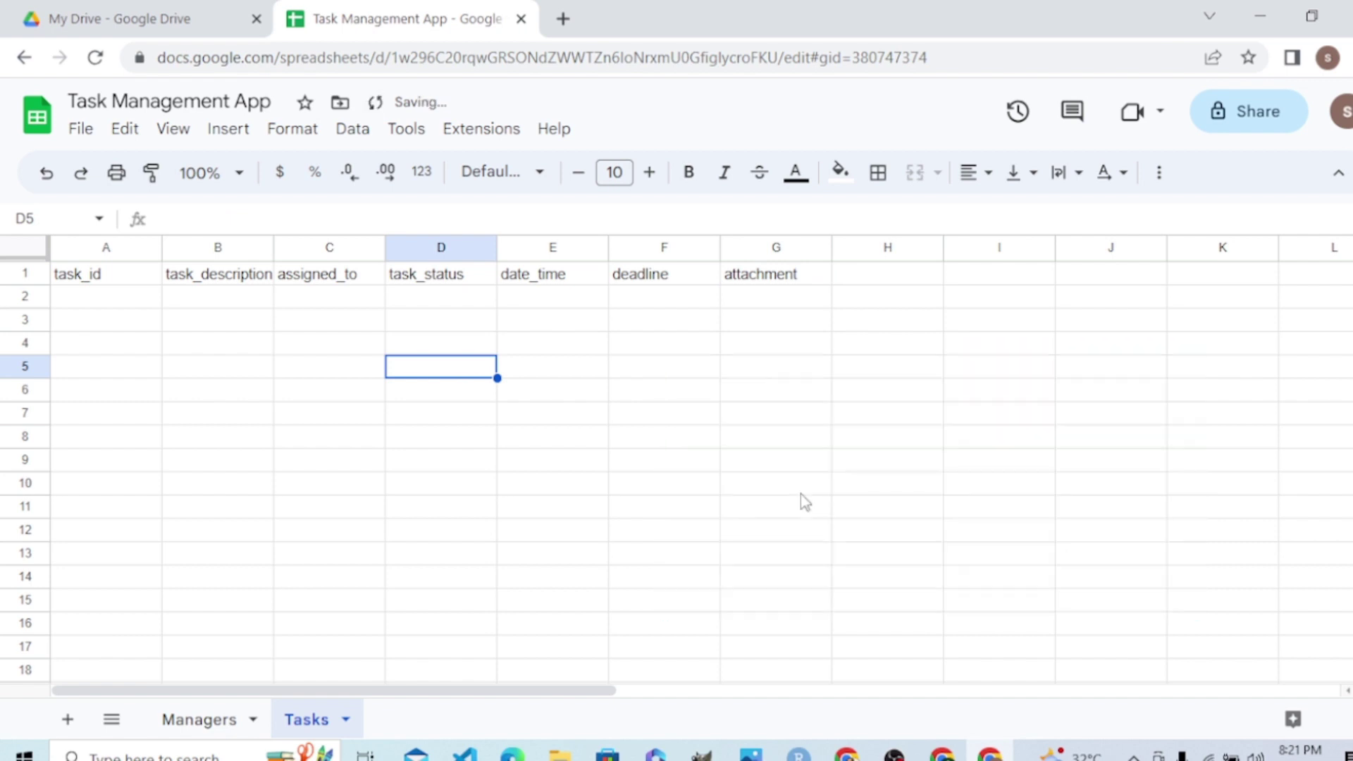
left_click(235, 722)
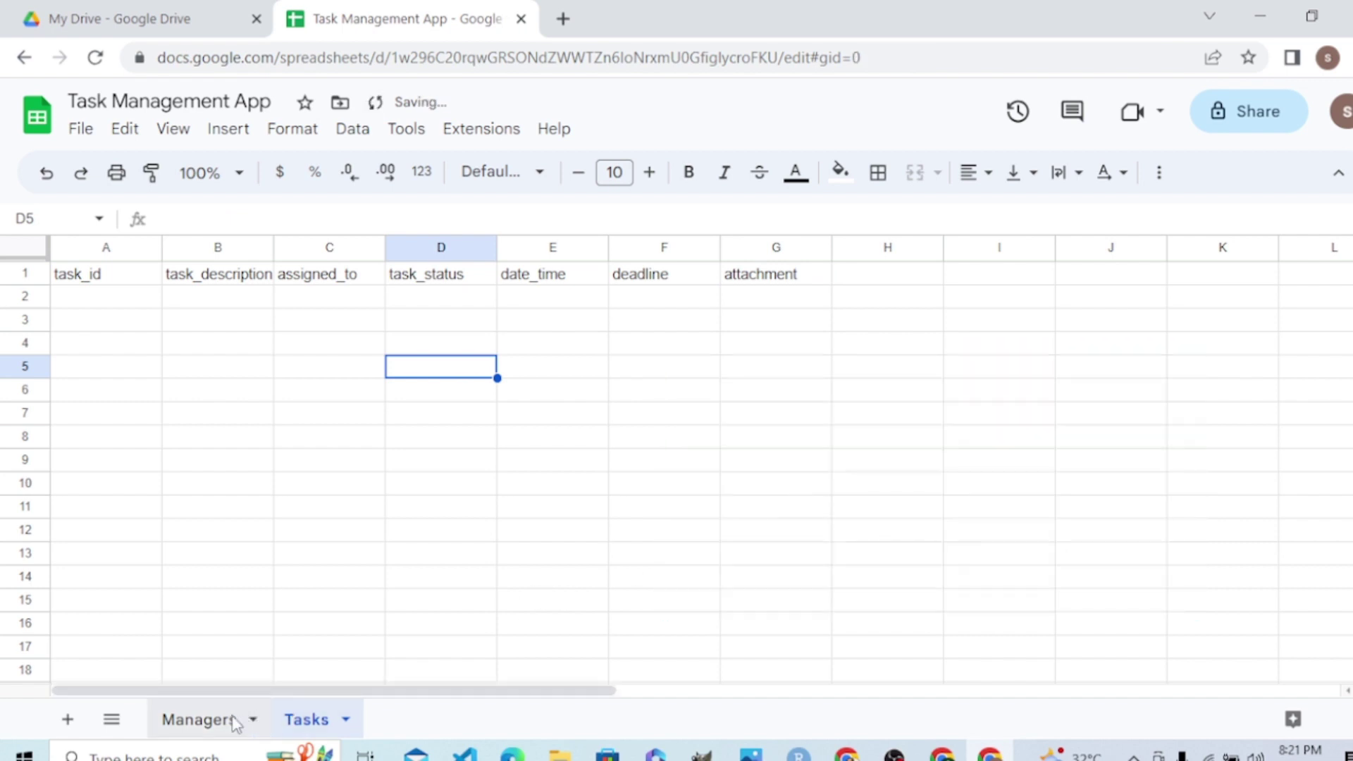
left_click(880, 494)
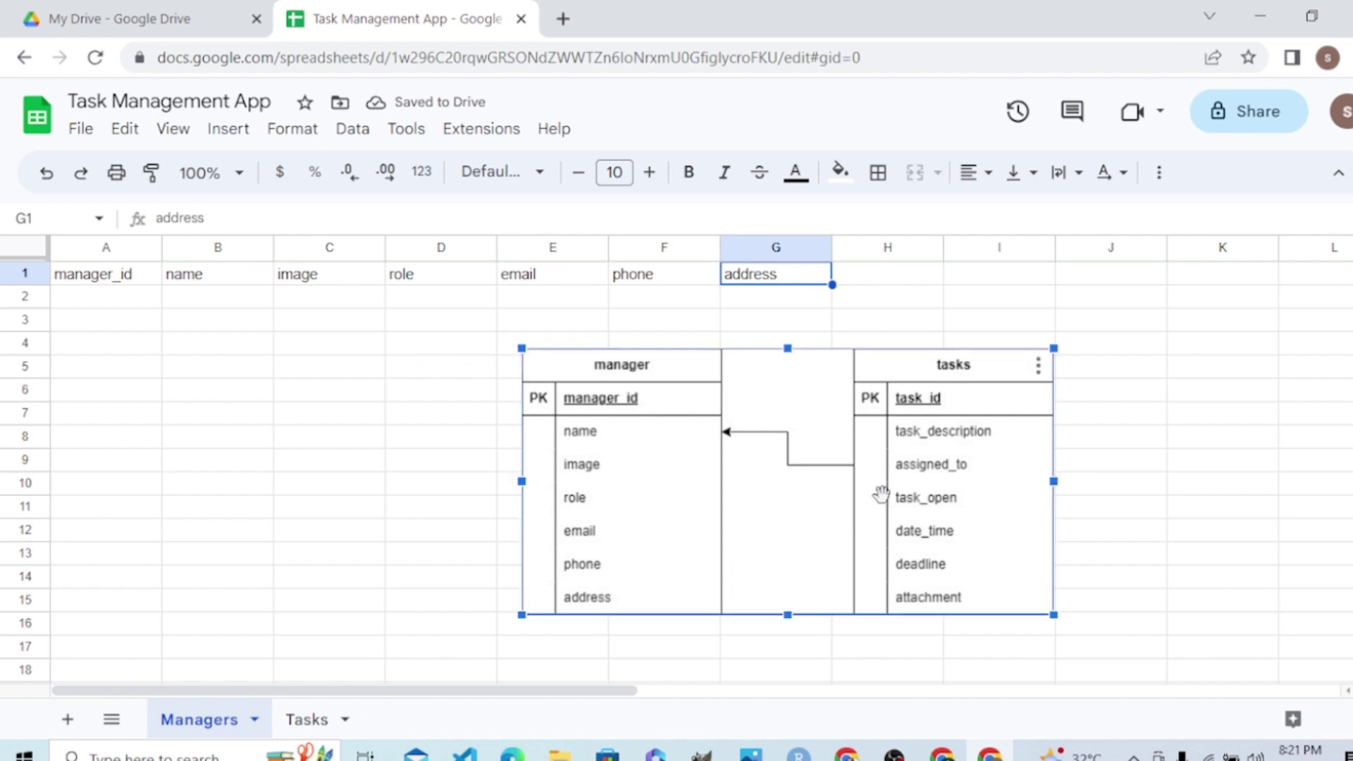
key("Delete")
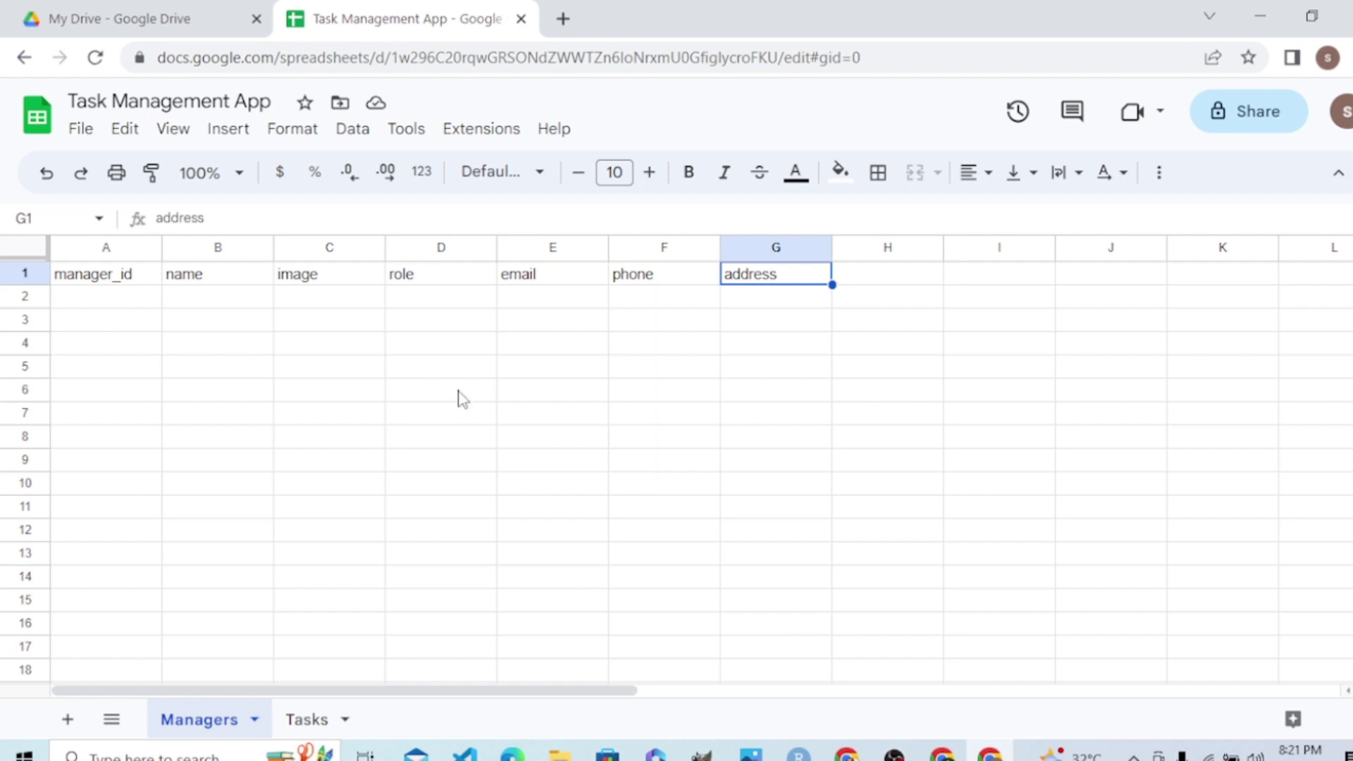
Show the AppSheet 'Create an app' option under the Extensions menu
left_click(477, 141)
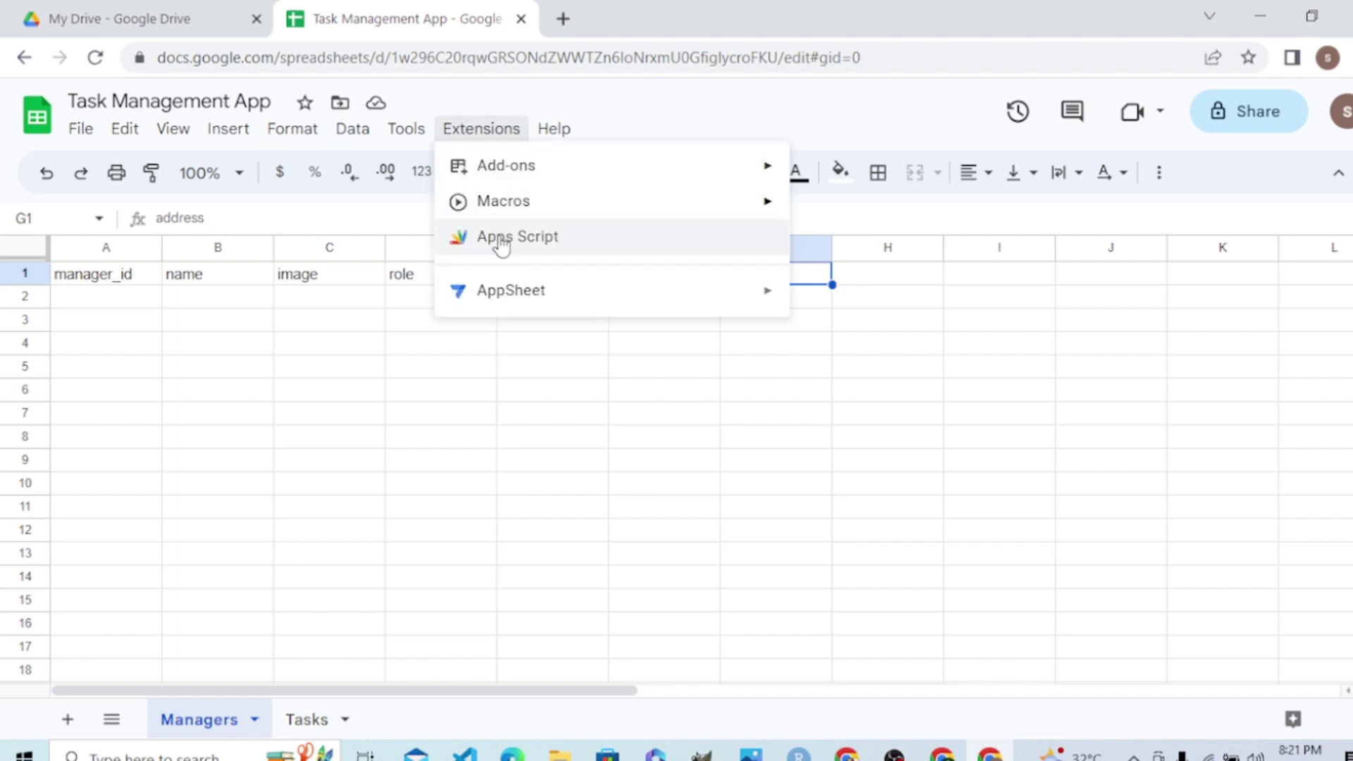
mouse_move(516, 303)
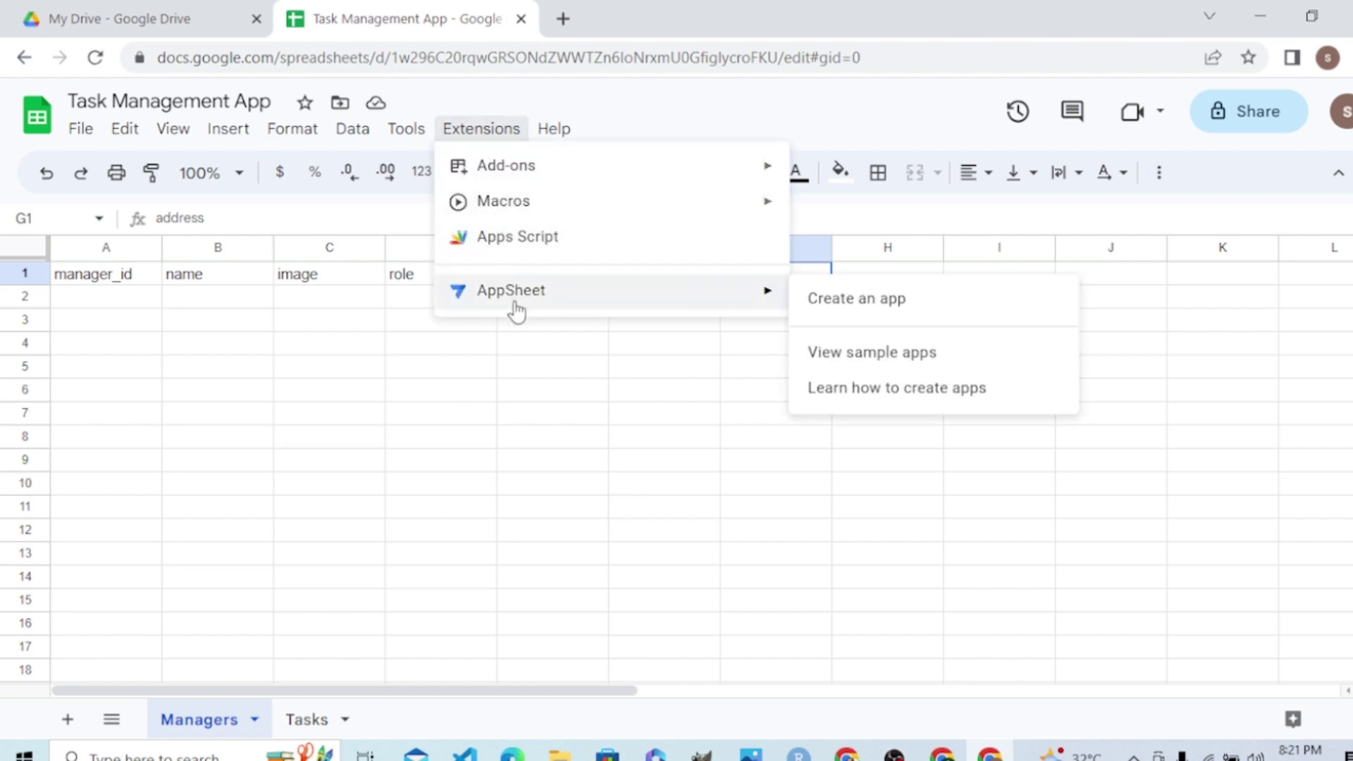